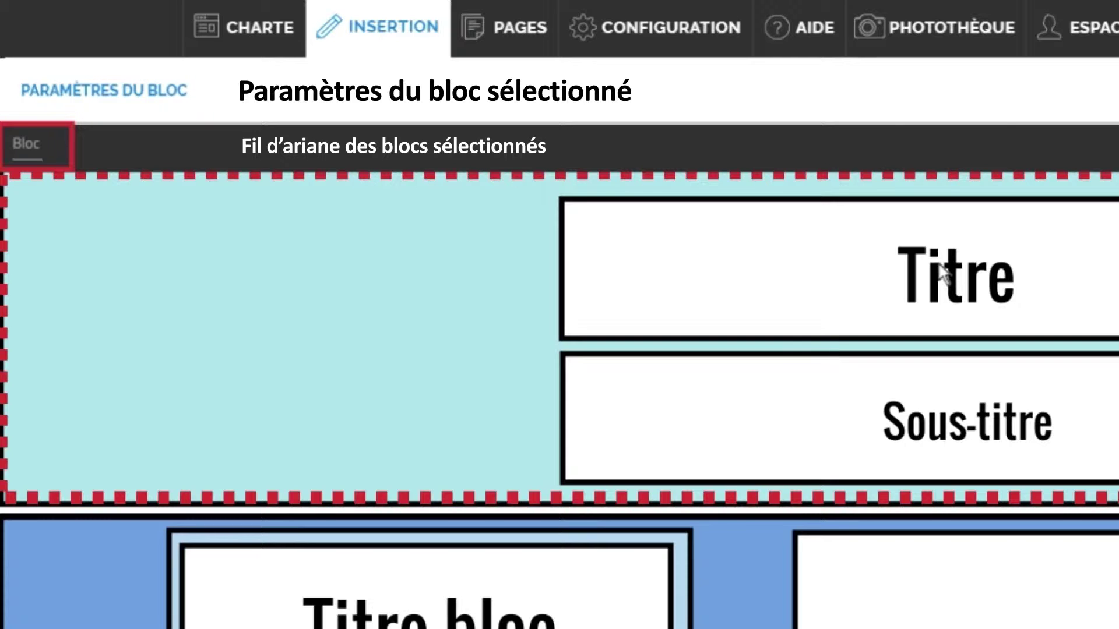
pyautogui.click(942, 272)
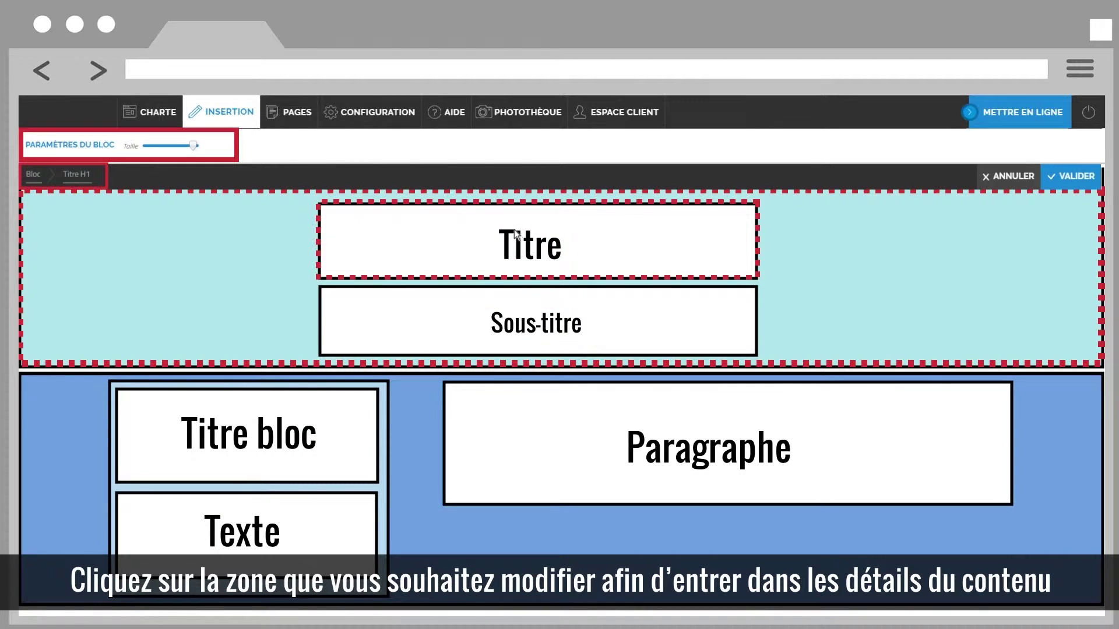
pyautogui.click(511, 228)
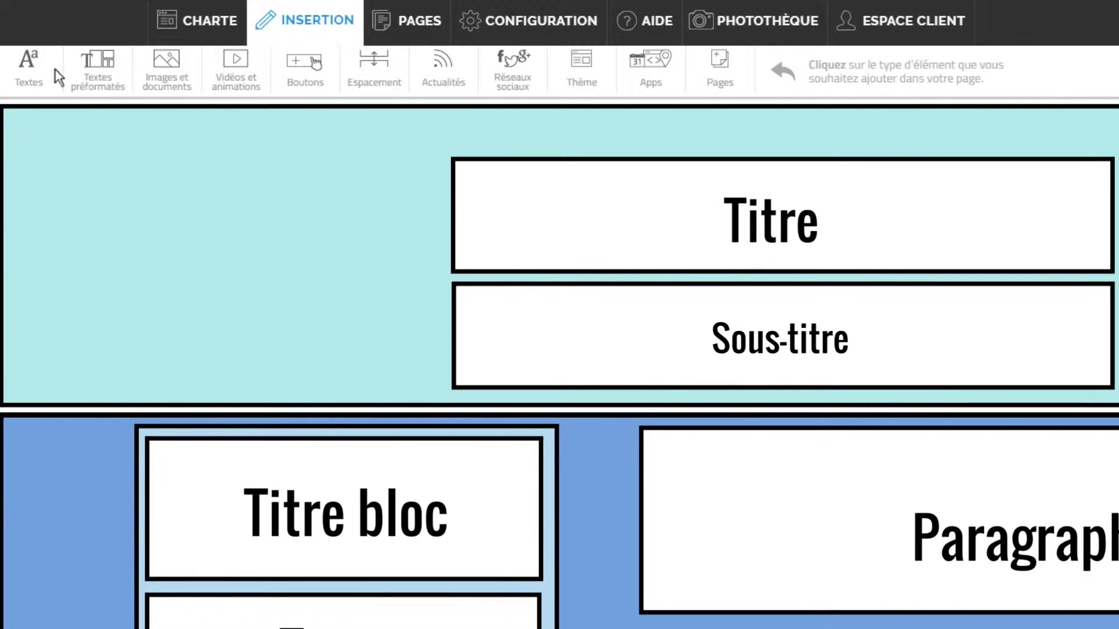
pyautogui.click(306, 69)
pyautogui.moveTo(389, 70); pyautogui.dragTo(782, 437)
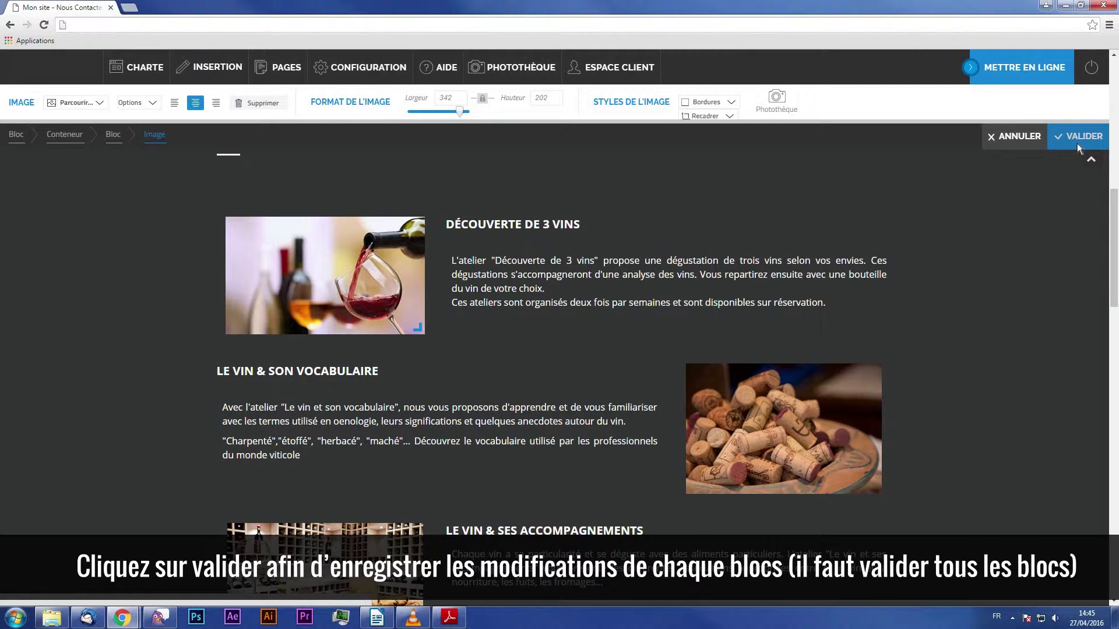
# Step: Validate the wine-pouring image's changes at every nested level, from the image out to the outermost block
pyautogui.click(1077, 143)
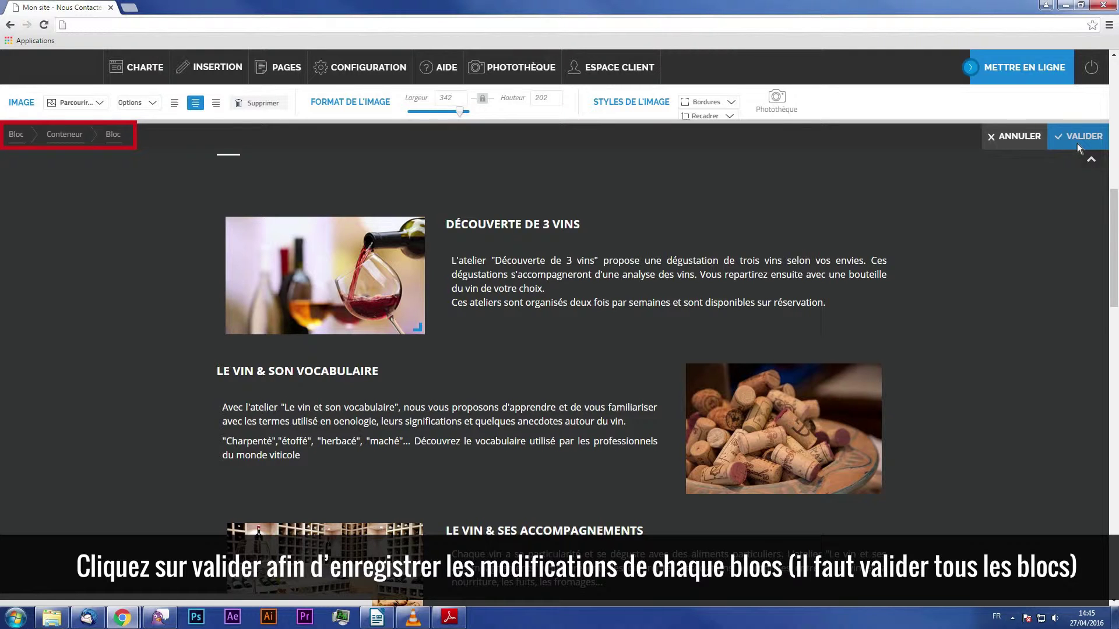
pyautogui.click(1077, 144)
pyautogui.click(1078, 144)
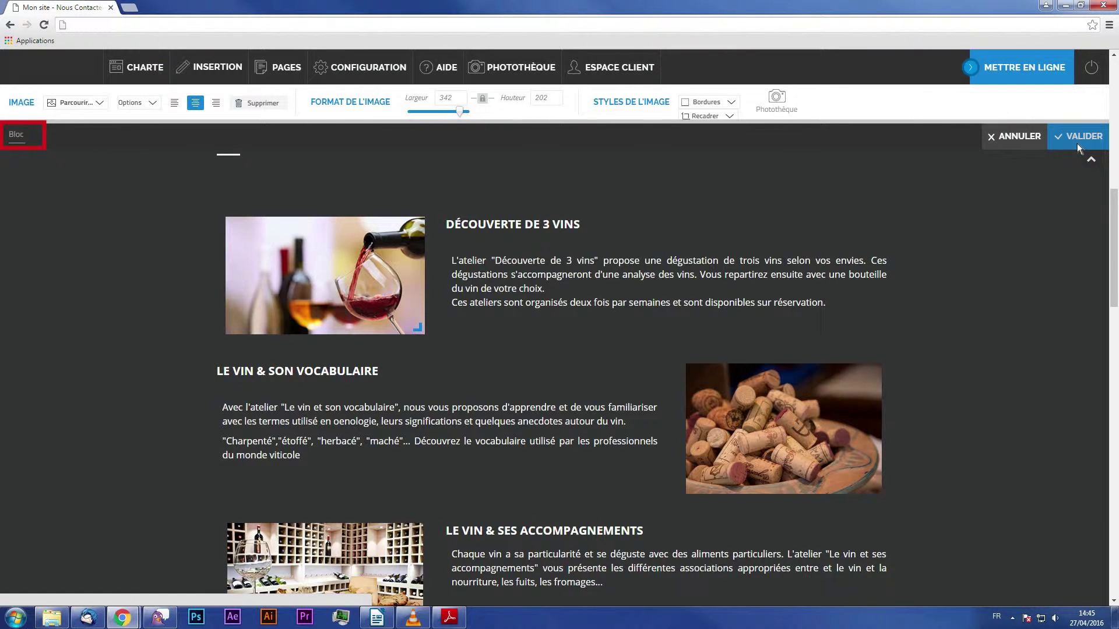
pyautogui.click(1077, 144)
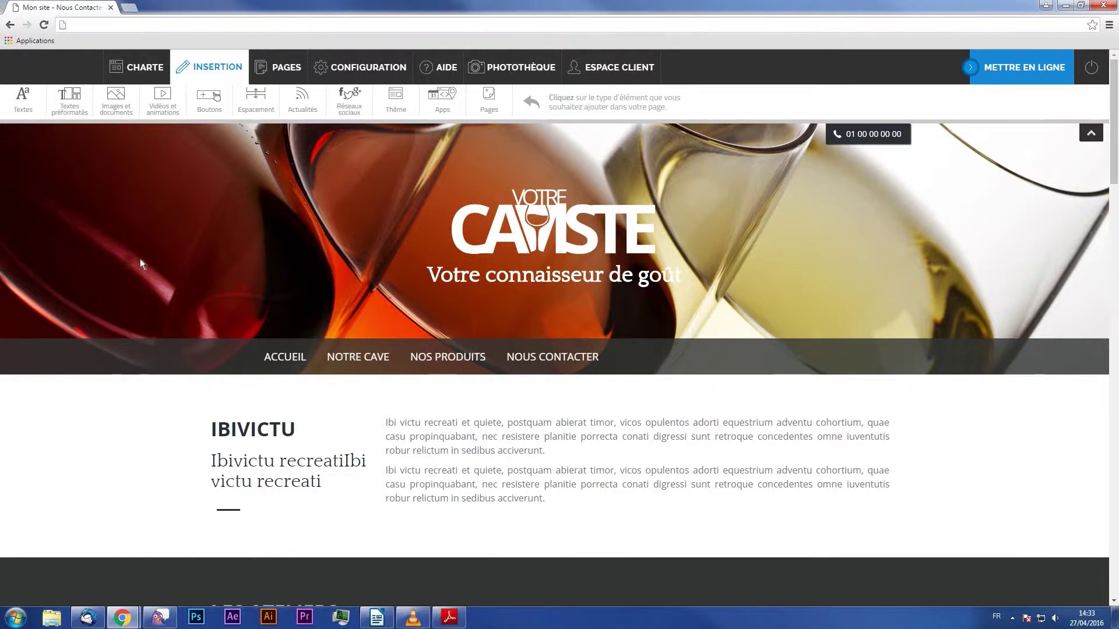
# Step: Replace the IBIVICTU heading text with "UN LIEU" and validate the change through the title, container and outer block
pyautogui.click(257, 431)
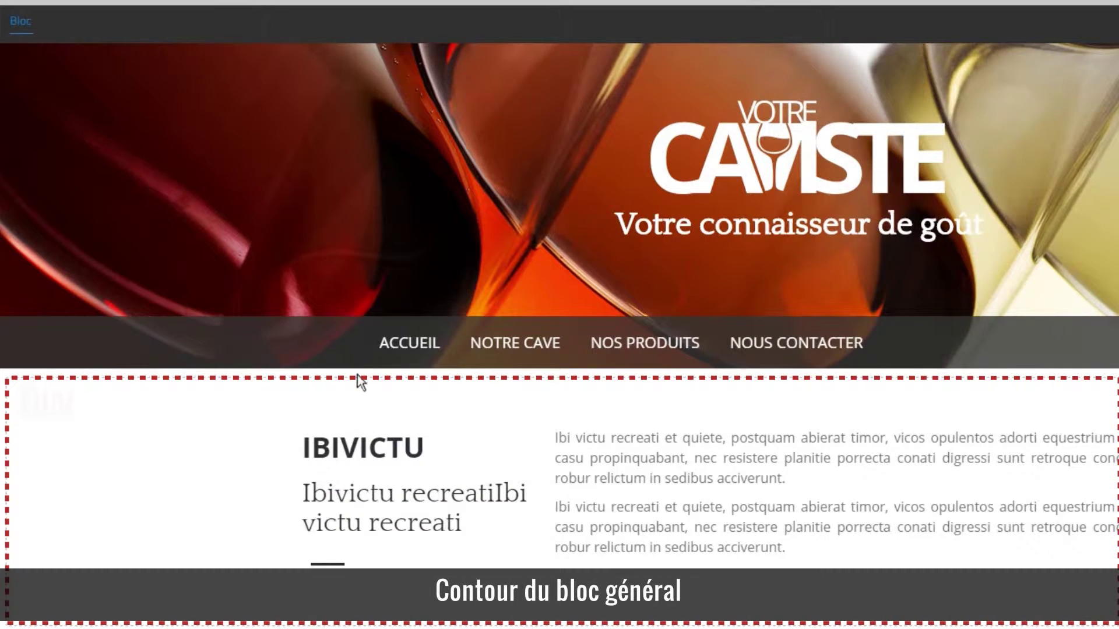
pyautogui.click(340, 450)
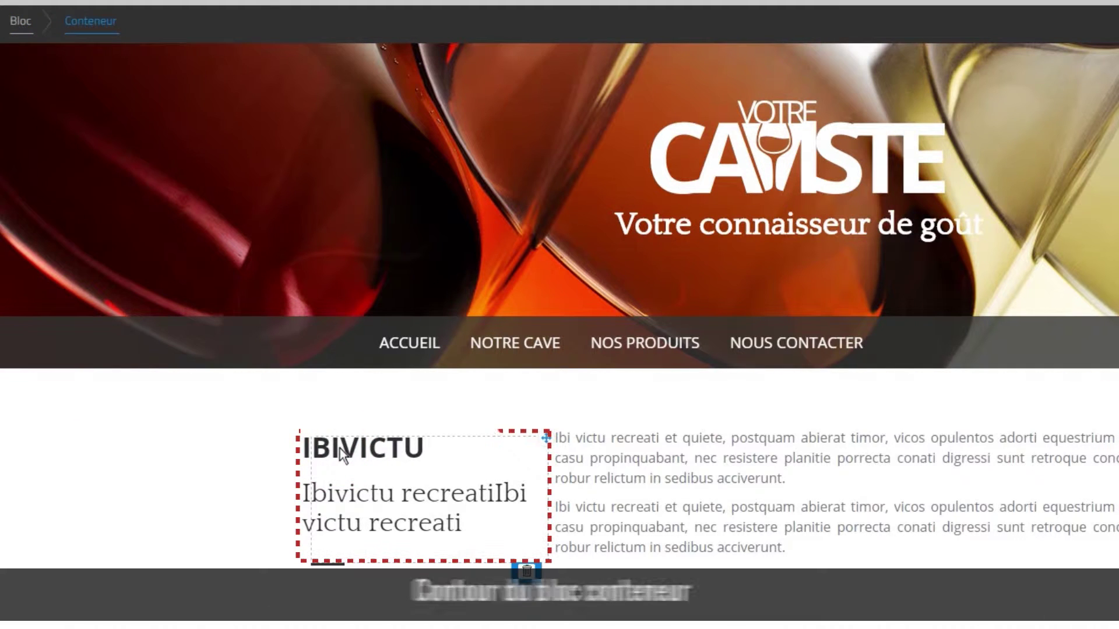
pyautogui.click(340, 450)
pyautogui.click(340, 451)
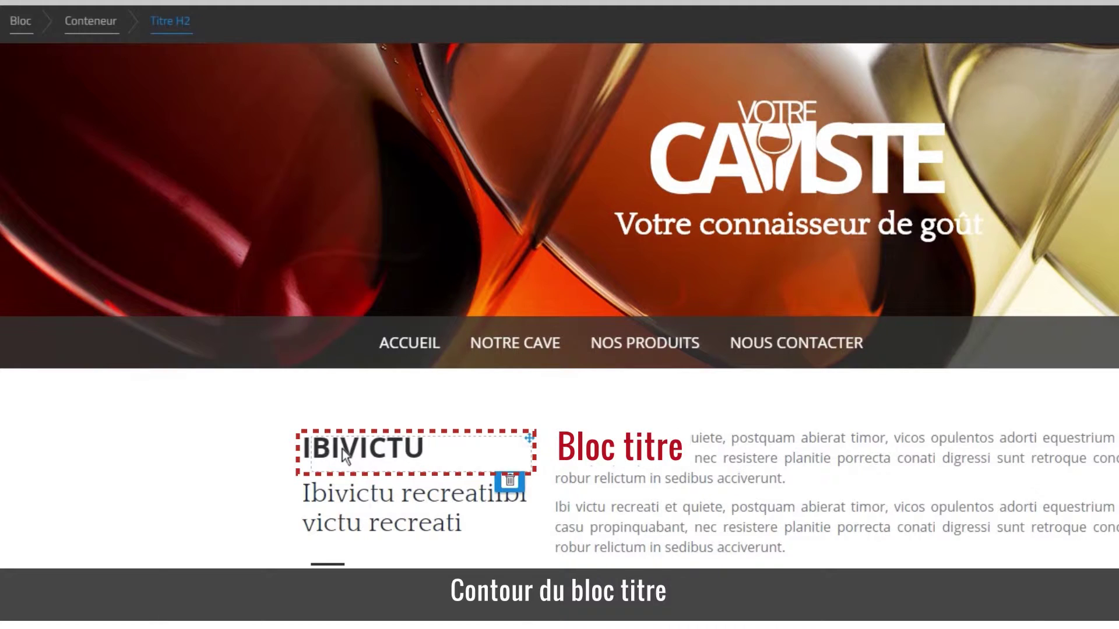
pyautogui.click(341, 451)
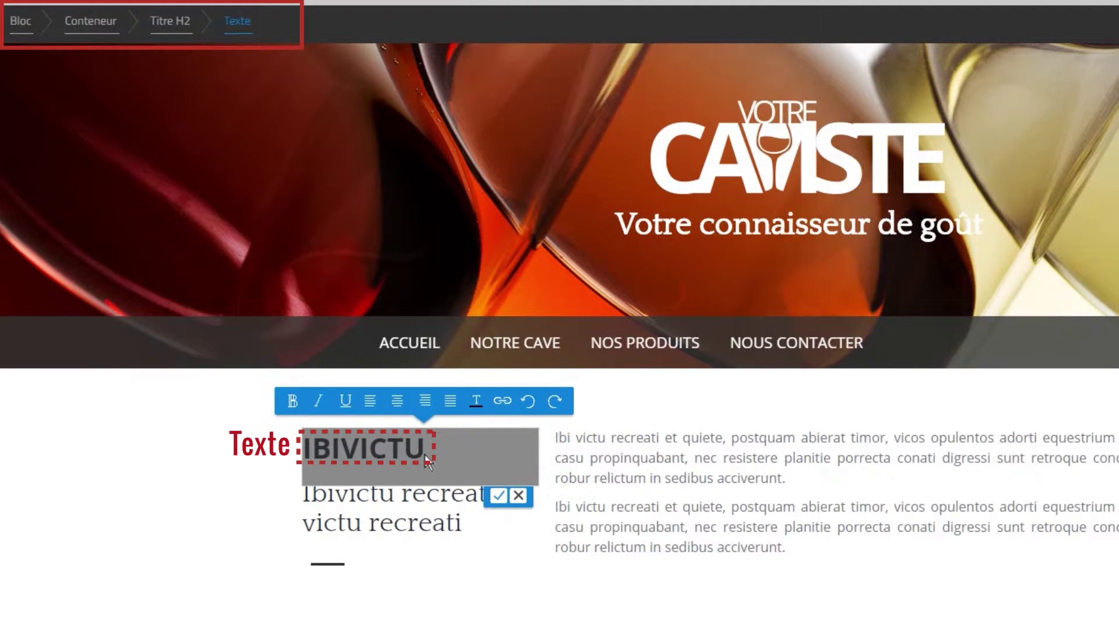
pyautogui.press('BackSpace')
pyautogui.press('BackSpace')
pyautogui.press('BackSpace')
pyautogui.press('BackSpace')
pyautogui.press('BackSpace')
pyautogui.press('BackSpace')
pyautogui.press('BackSpace')
pyautogui.press('BackSpace')
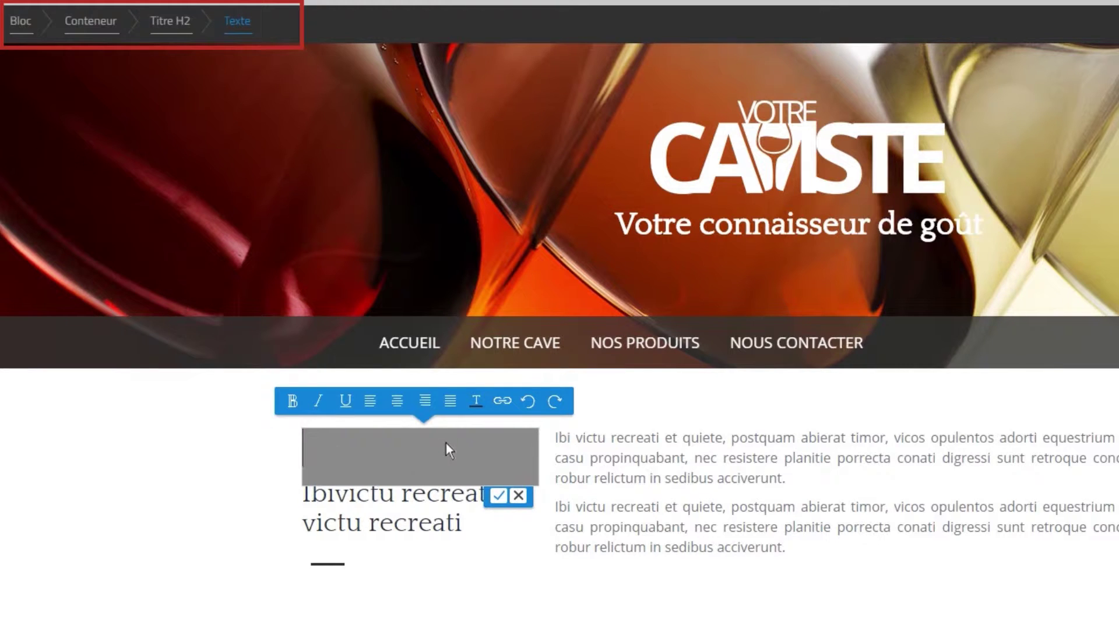
pyautogui.write('UN LIEU')
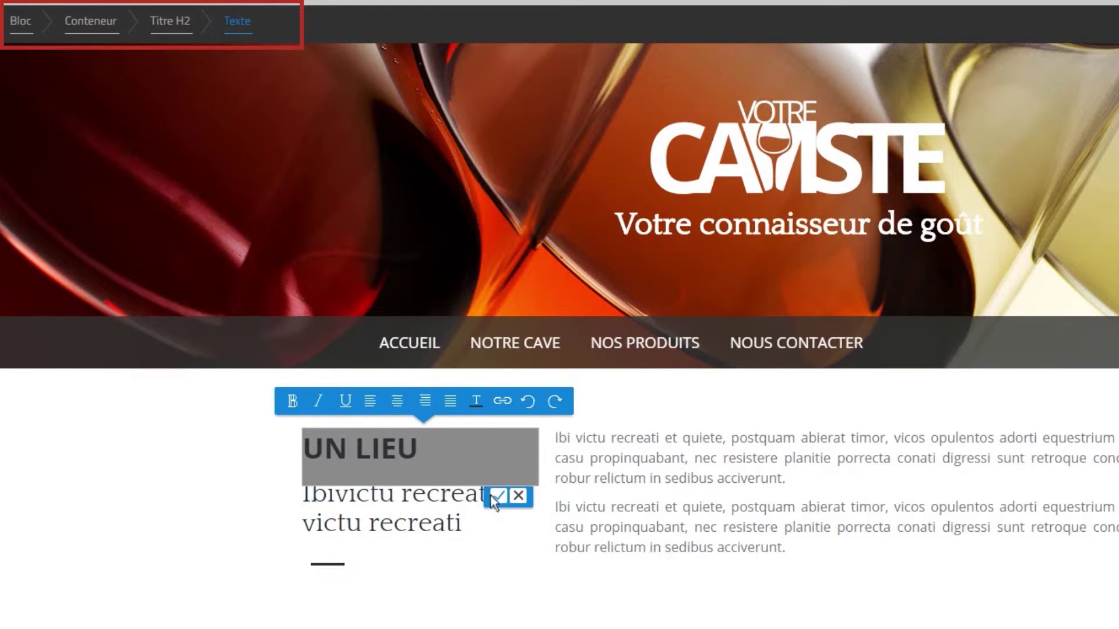
pyautogui.click(498, 497)
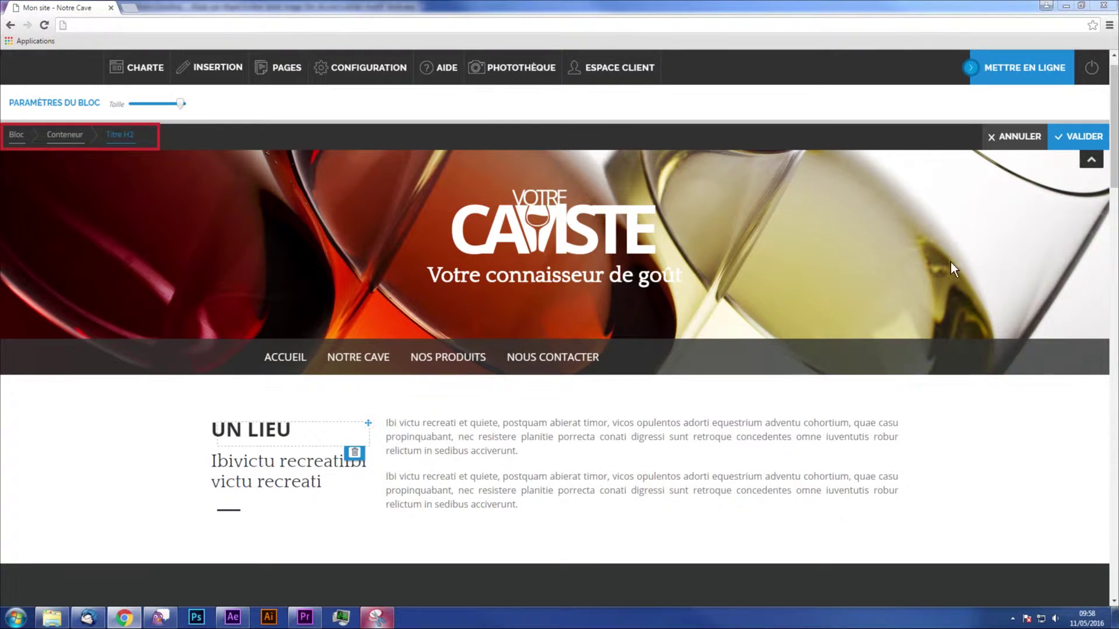
pyautogui.click(1064, 140)
pyautogui.click(1063, 137)
pyautogui.click(1064, 138)
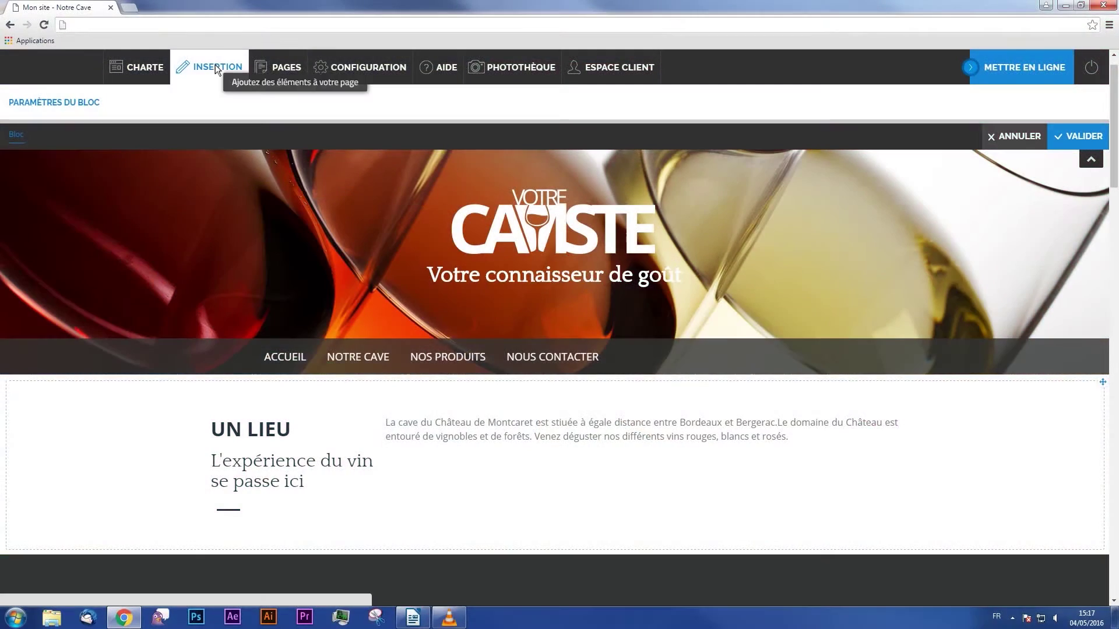
# Step: Insert a new paragraph element under the "L'expérience du vin se passe ici" subtitle
pyautogui.click(216, 67)
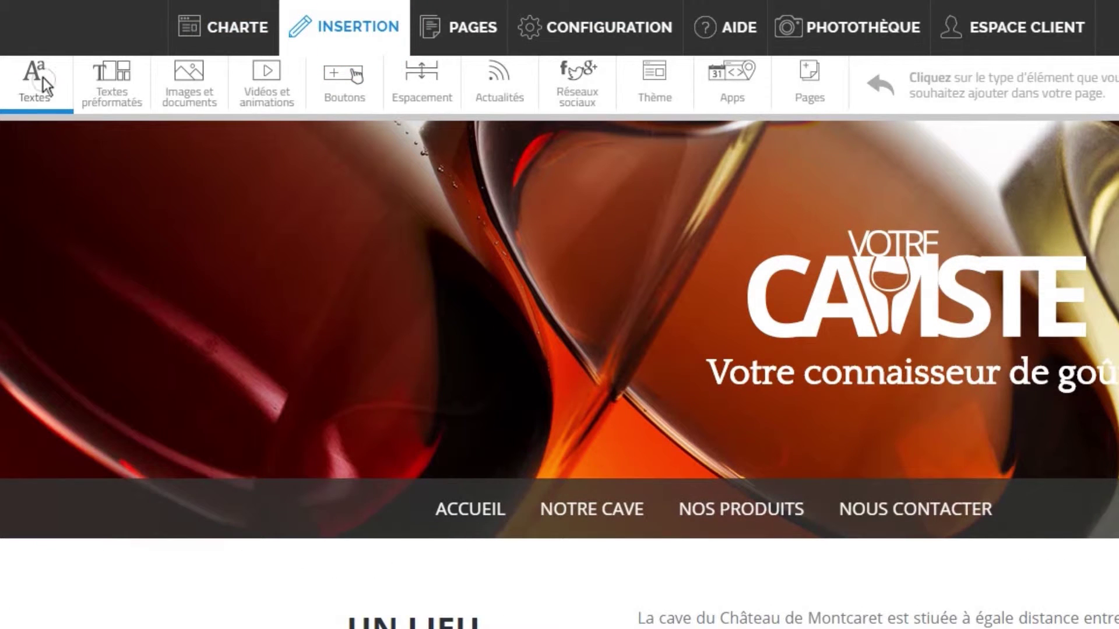
pyautogui.click(43, 78)
pyautogui.moveTo(172, 91)
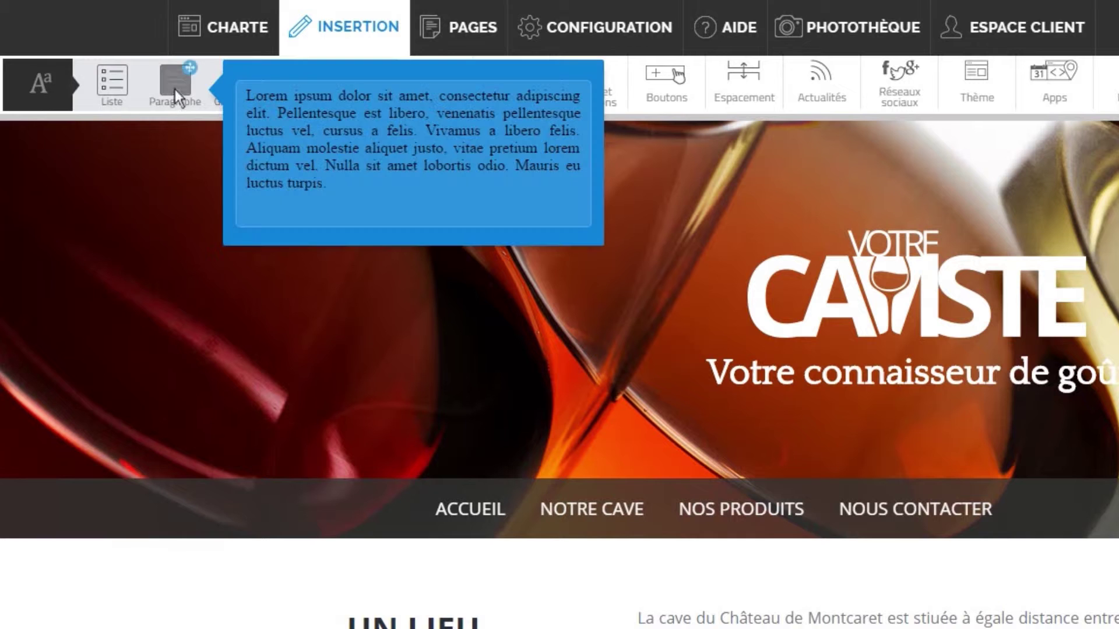
pyautogui.moveTo(182, 85); pyautogui.dragTo(254, 575)
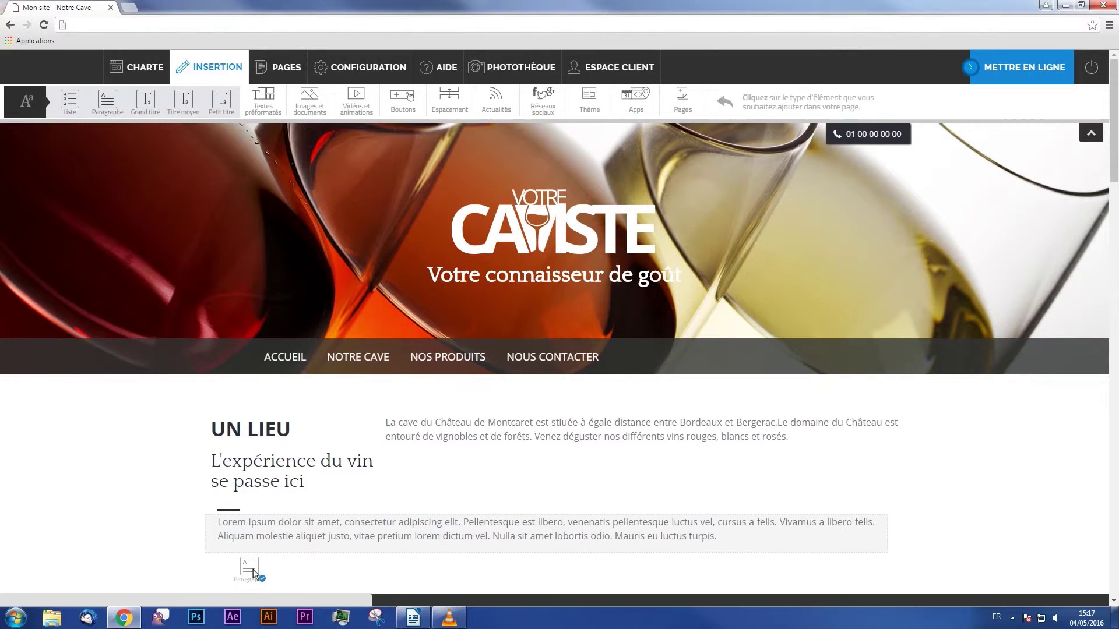
# Step: Replace the new paragraph's placeholder text with the copied text about the wine discovery workshops and validate it
pyautogui.moveTo(550, 532); pyautogui.dragTo(232, 517)
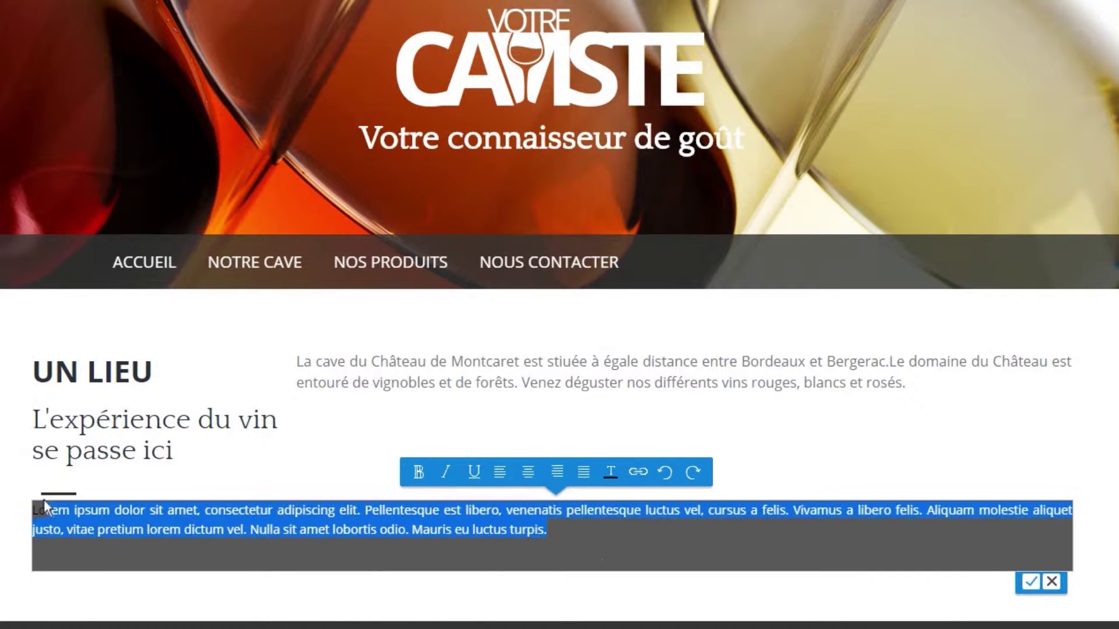
pyautogui.press('BackSpace')
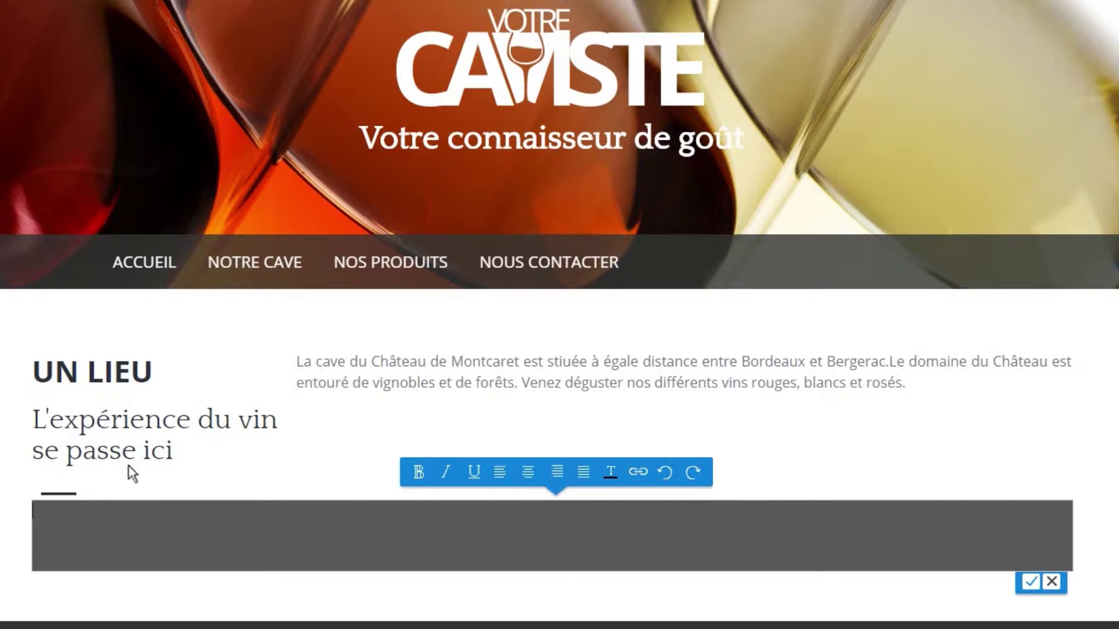
pyautogui.hotkey('ctrl', 'v')
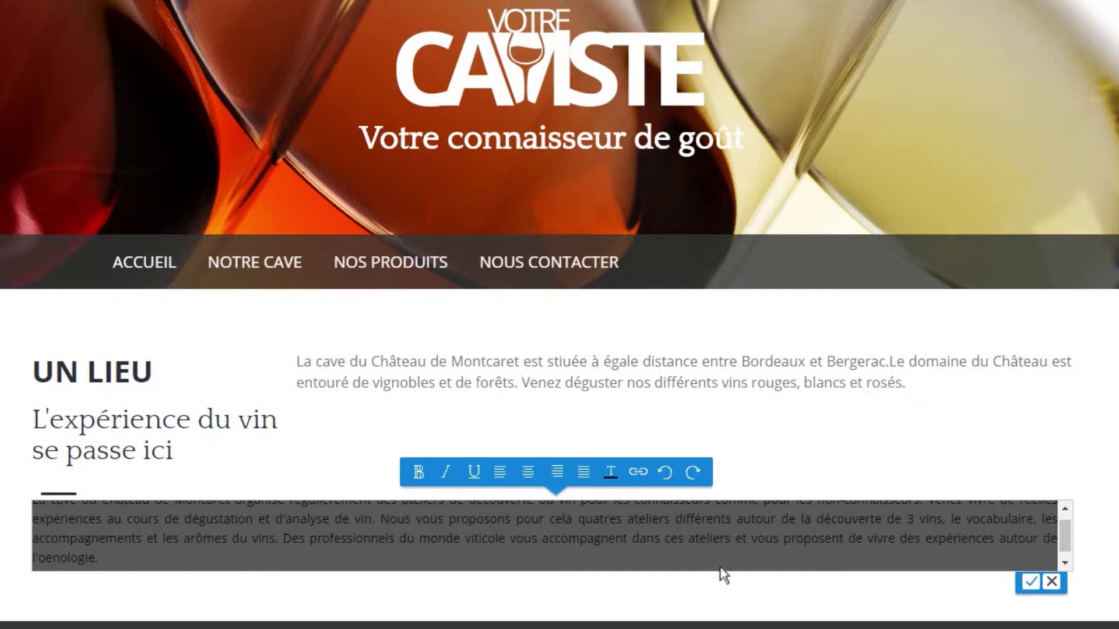
pyautogui.click(1031, 582)
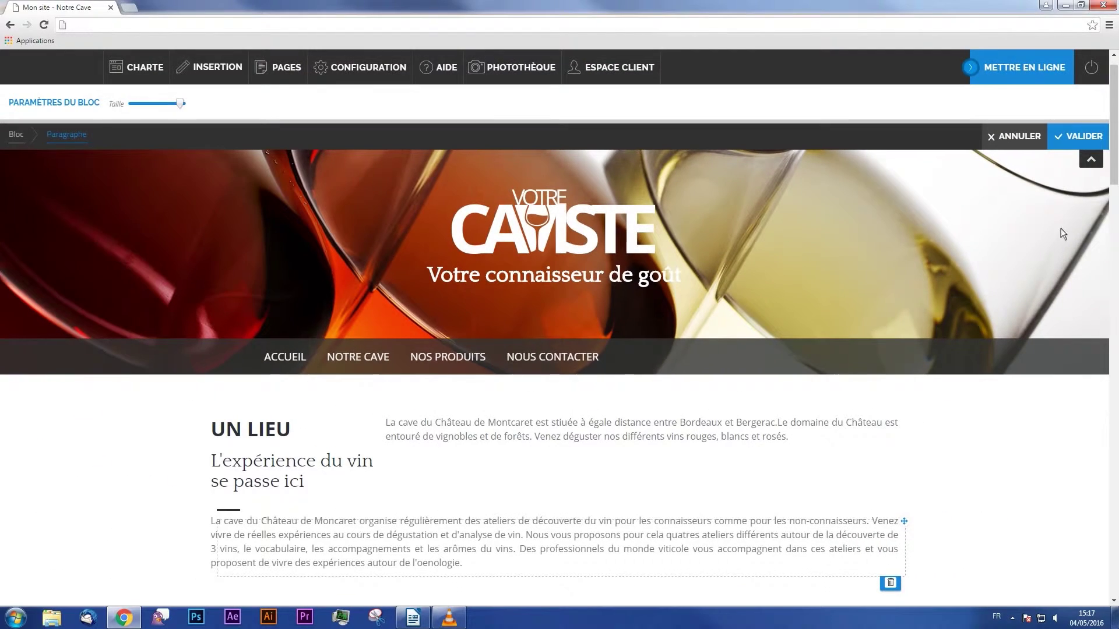
pyautogui.click(1091, 139)
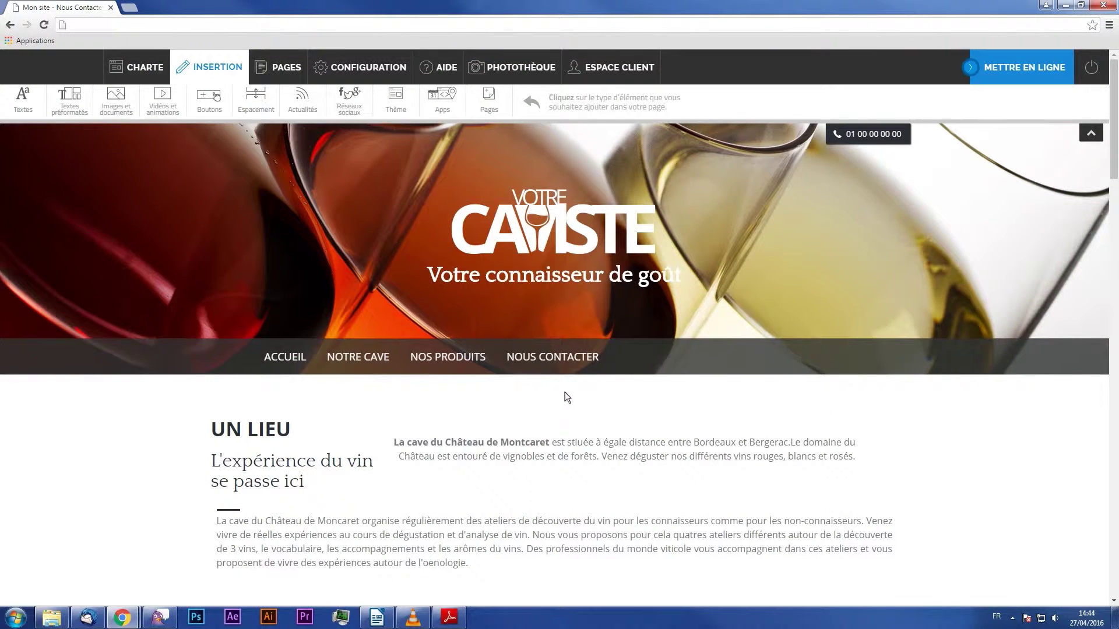
# Step: Replace the grapes picture beside "DÉCOUVERTE DE 3 VINS" with the picture of red wine being poured
pyautogui.scroll(-7, 562, 391)
pyautogui.scroll(-3, 566, 396)
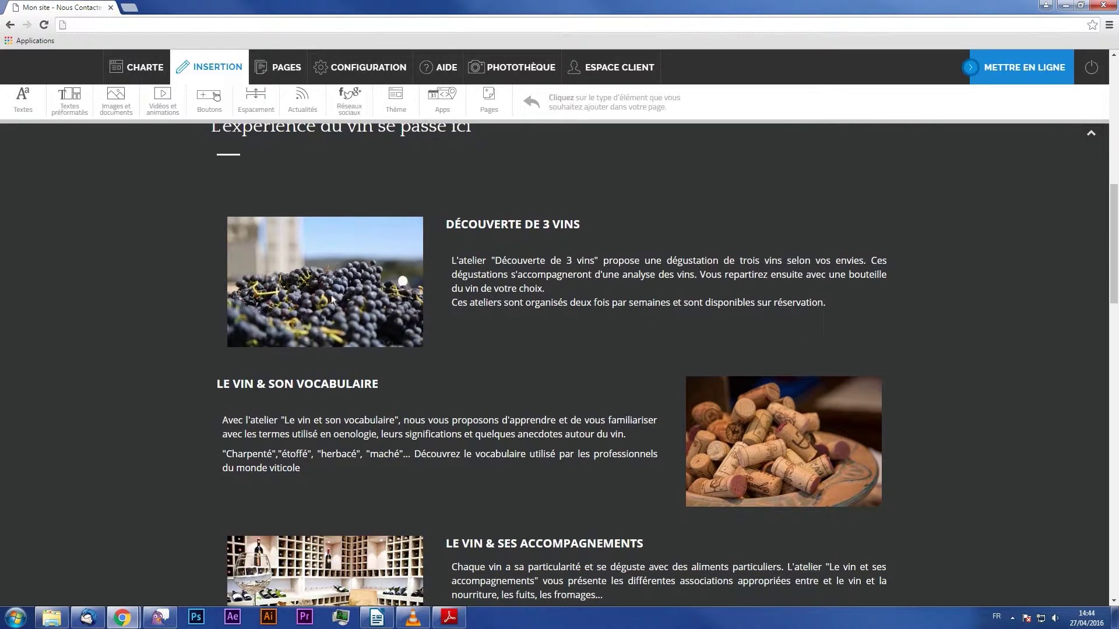
pyautogui.click(326, 295)
pyautogui.click(327, 293)
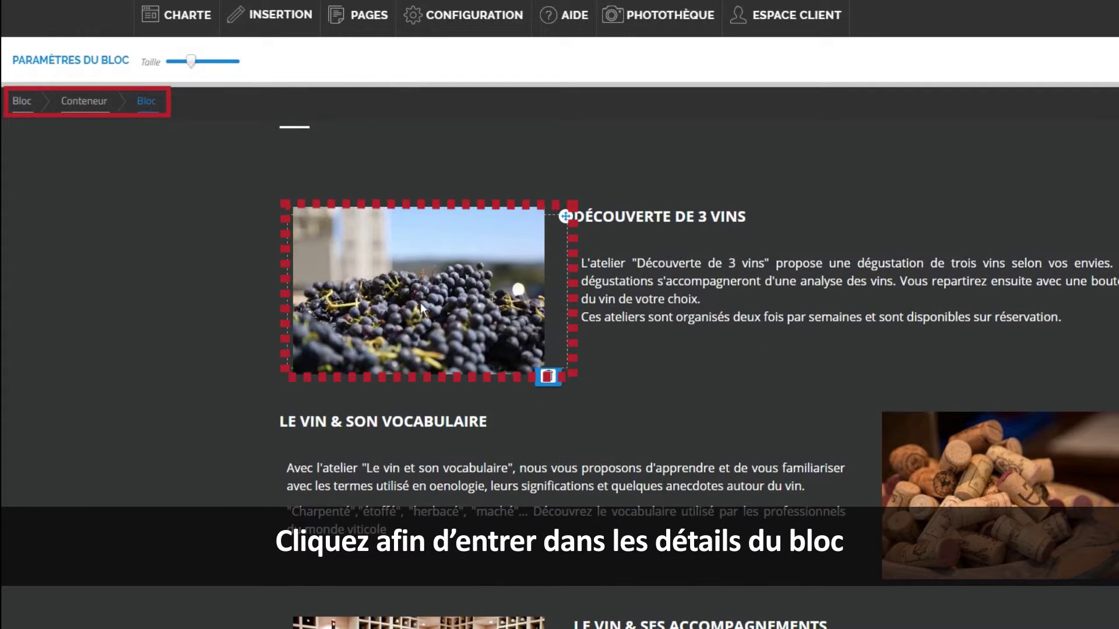
pyautogui.click(421, 303)
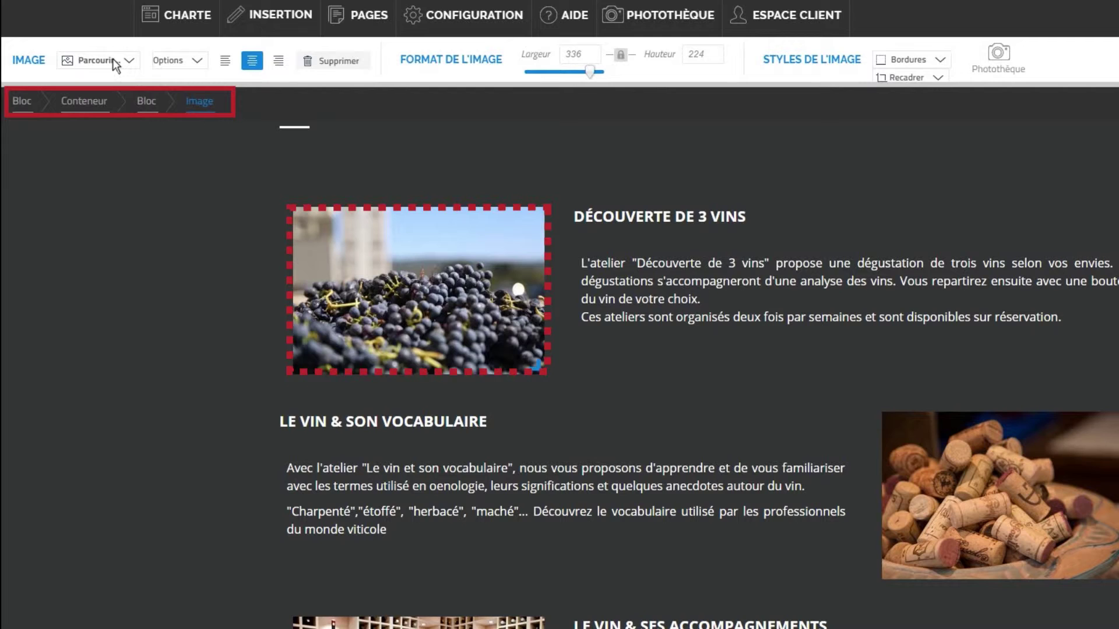
pyautogui.click(115, 62)
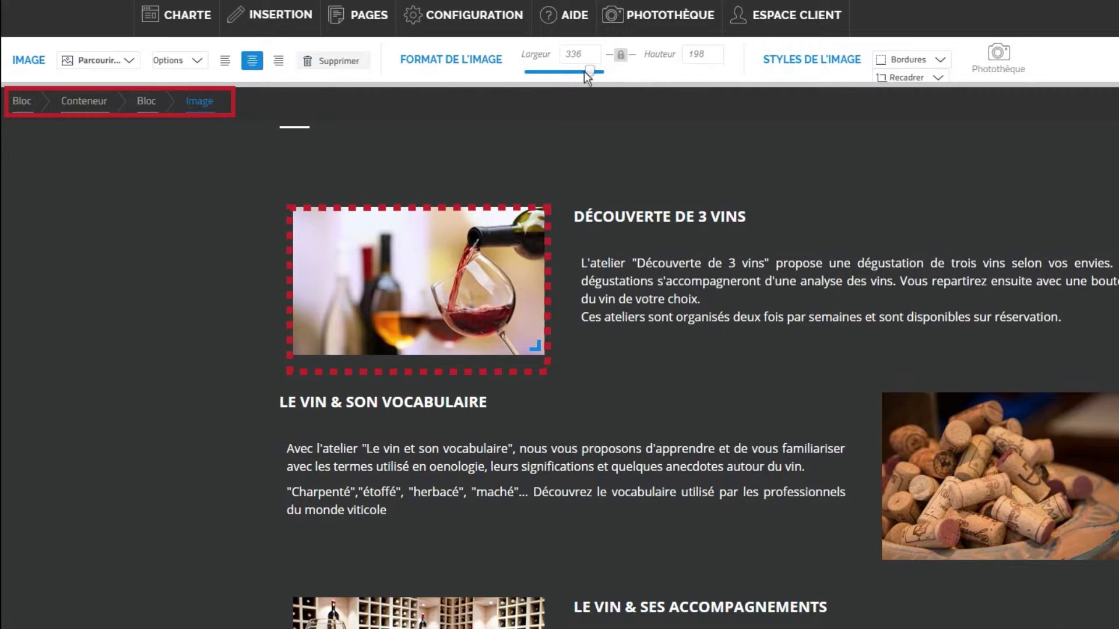
# Step: Resize the wine-pouring image to 342 by 202 and validate the change at every block level
pyautogui.moveTo(586, 76); pyautogui.dragTo(588, 86)
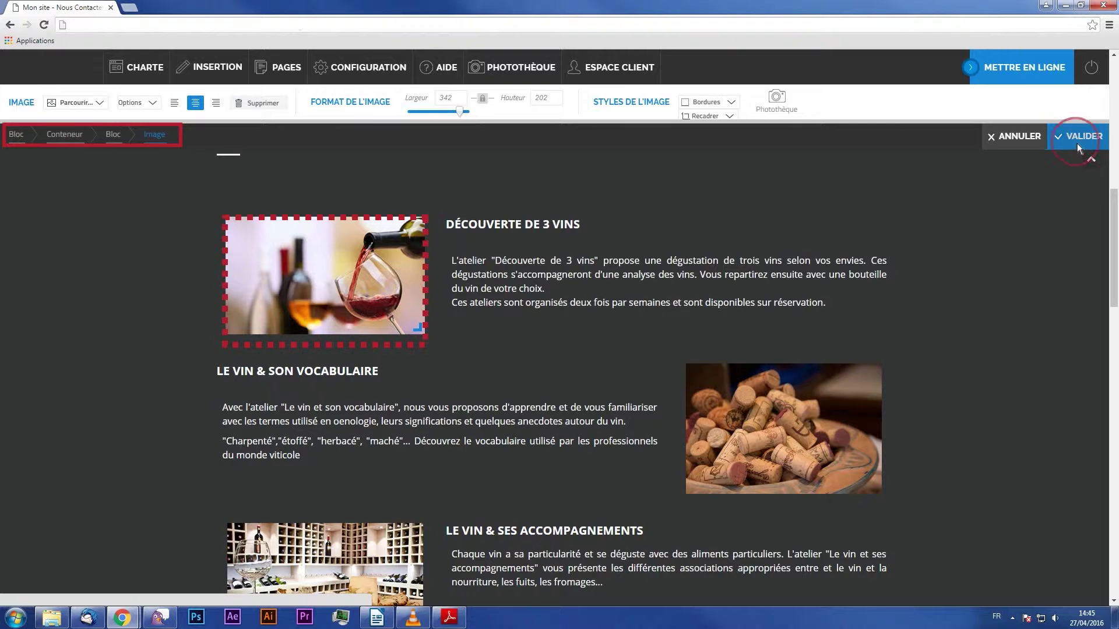
pyautogui.click(1078, 144)
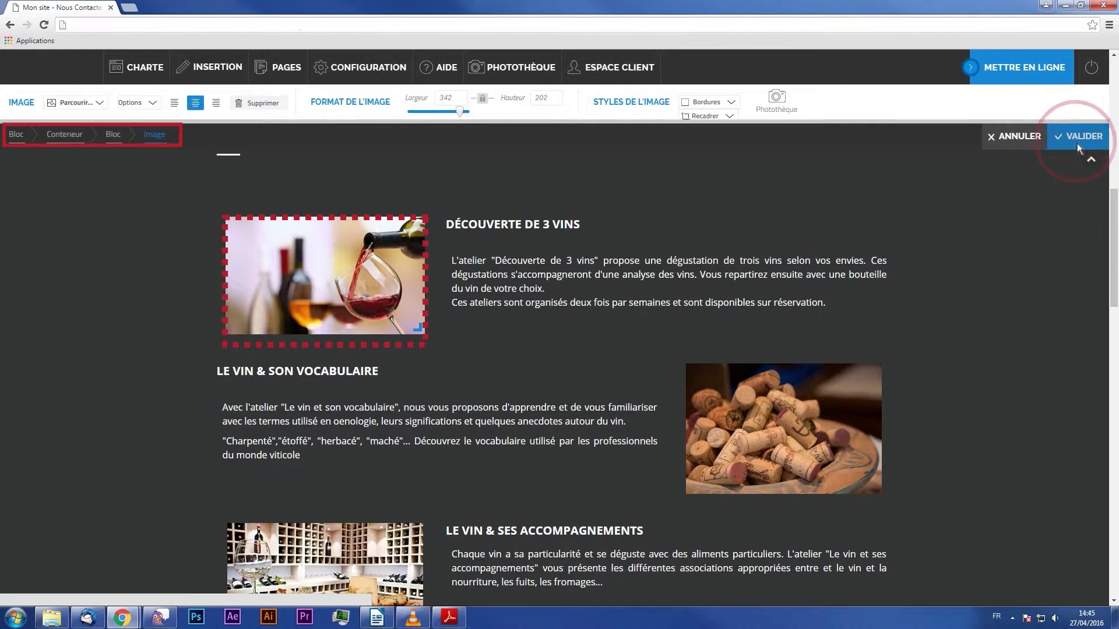
pyautogui.click(1077, 145)
pyautogui.click(1078, 145)
pyautogui.click(1077, 144)
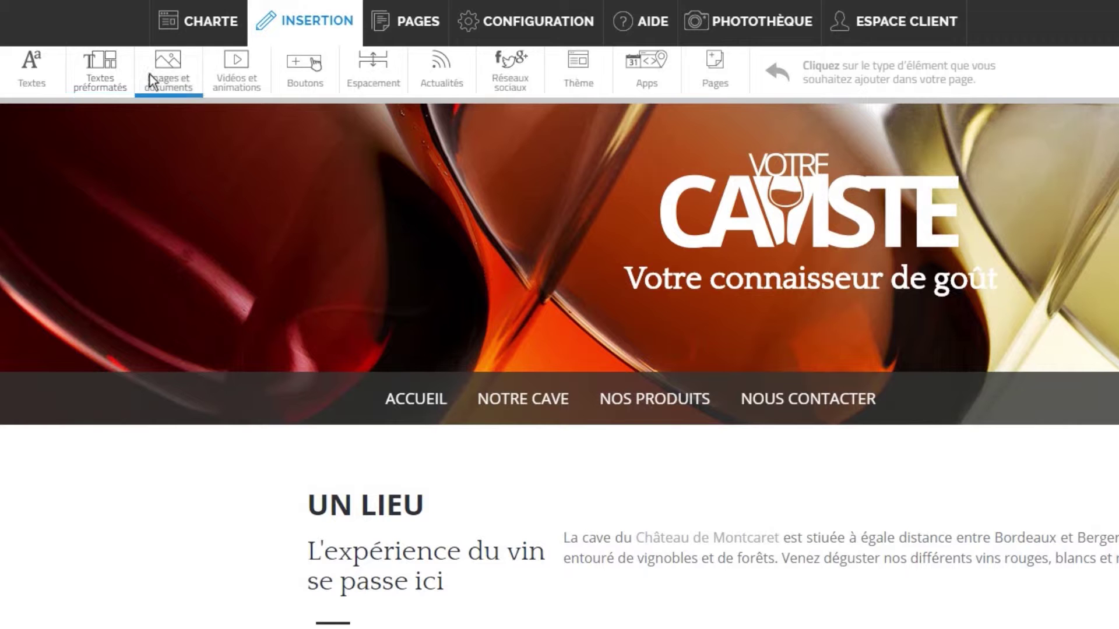
# Step: Insert a single image between the subtitle and the workshops paragraph, and replace its placeholder with the château vineyard photo
pyautogui.click(149, 74)
pyautogui.moveTo(237, 72)
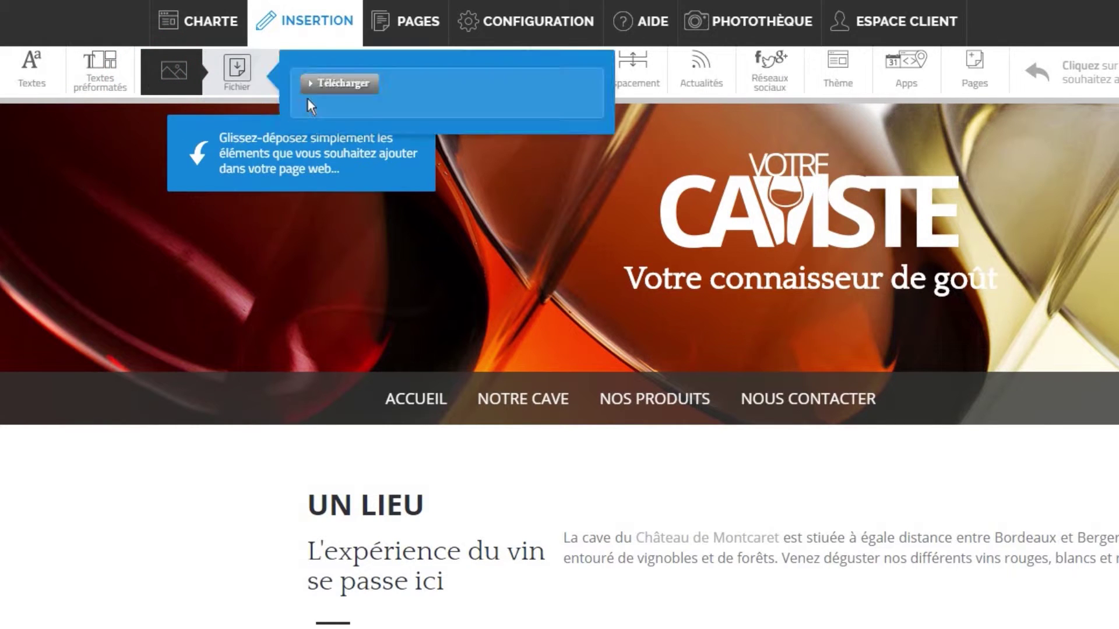
pyautogui.moveTo(361, 76)
pyautogui.moveTo(349, 74); pyautogui.dragTo(459, 628)
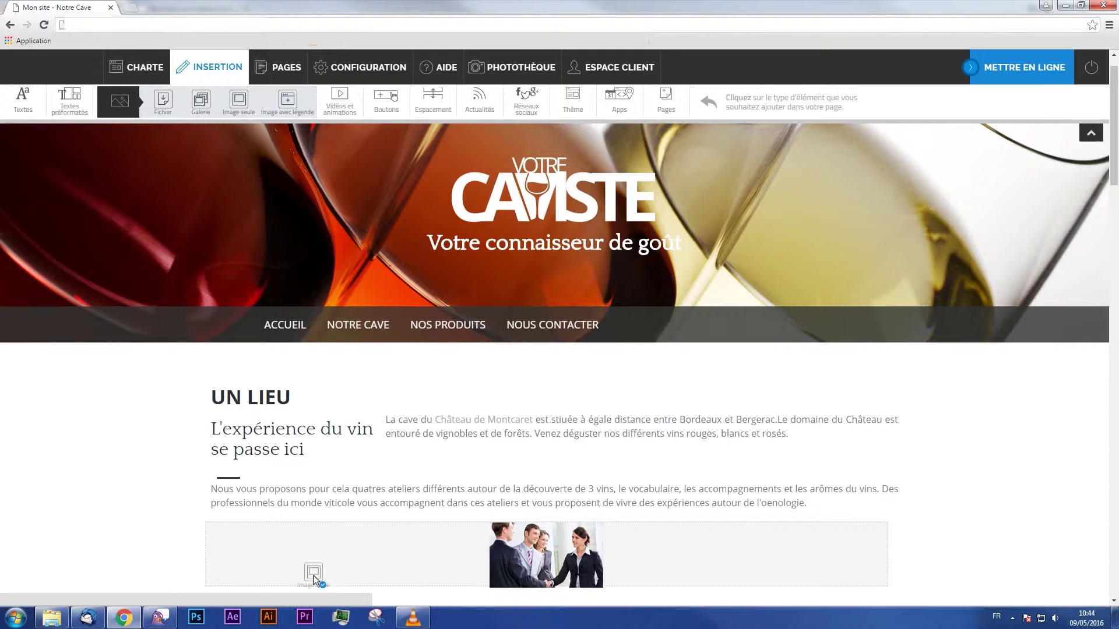
pyautogui.moveTo(314, 576); pyautogui.dragTo(338, 502)
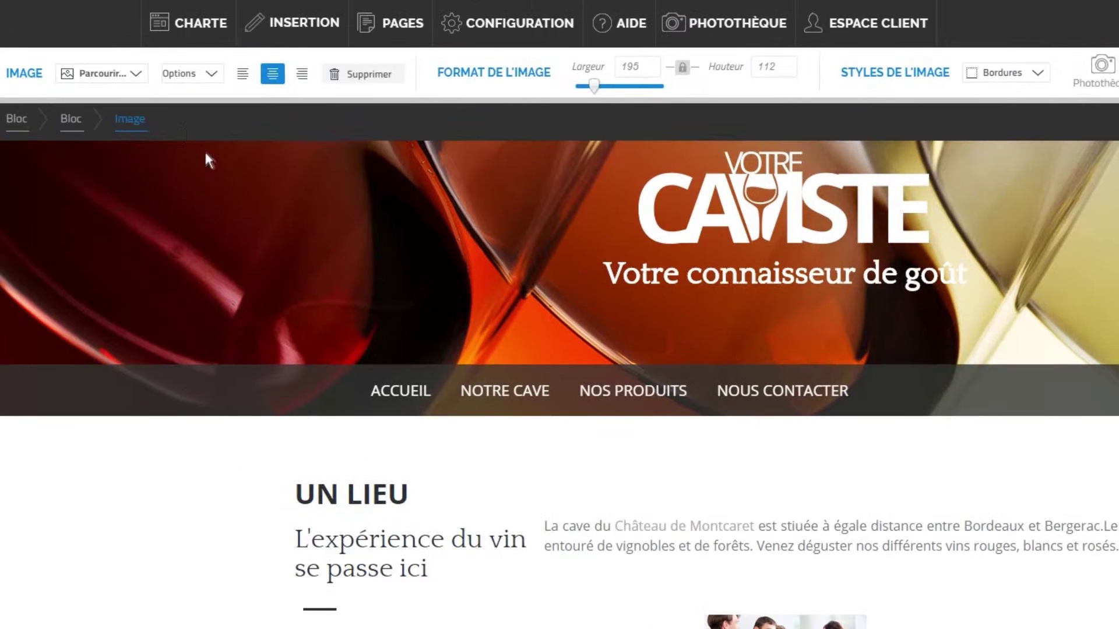
pyautogui.click(136, 74)
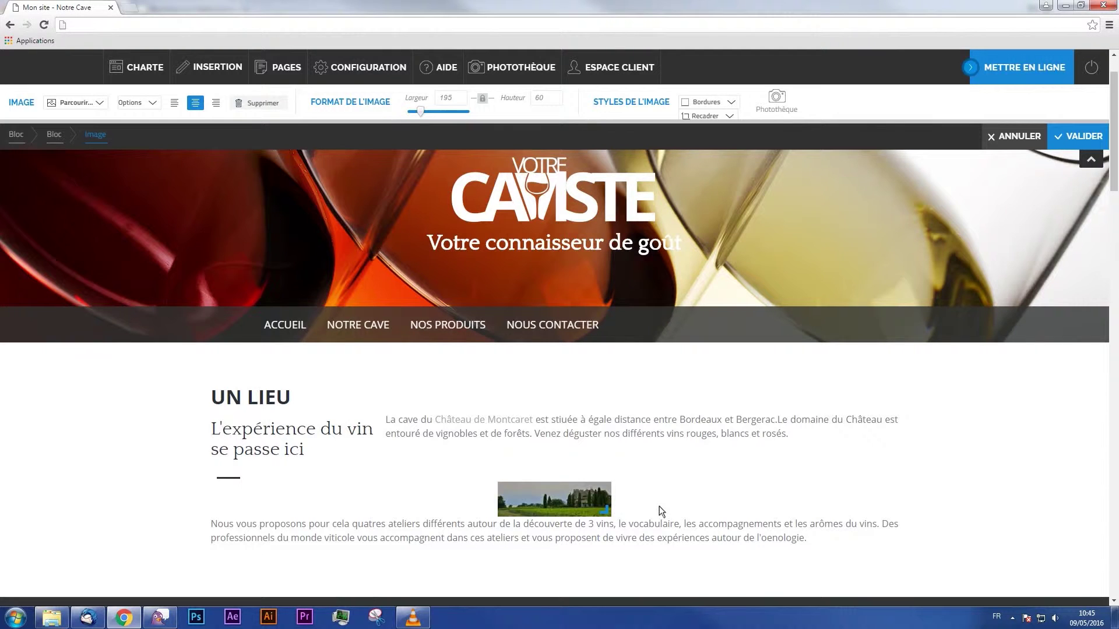
# Step: Enlarge the château vineyard image to 1180 by 360 and validate the change
pyautogui.scroll(-2, 463, 267)
pyautogui.moveTo(420, 111); pyautogui.dragTo(465, 117)
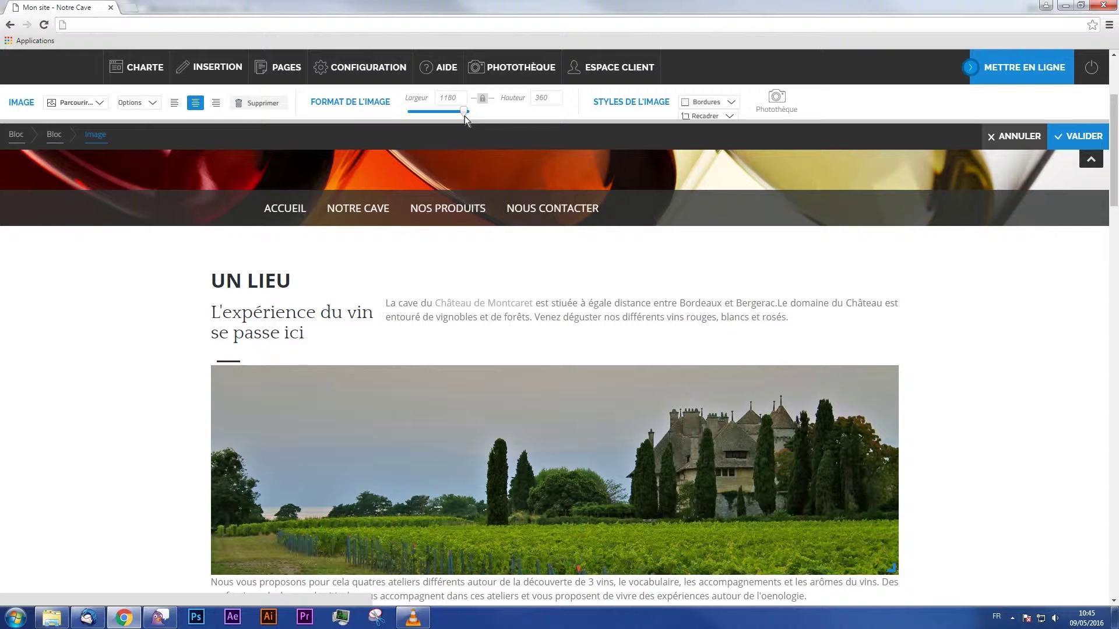
pyautogui.click(1070, 140)
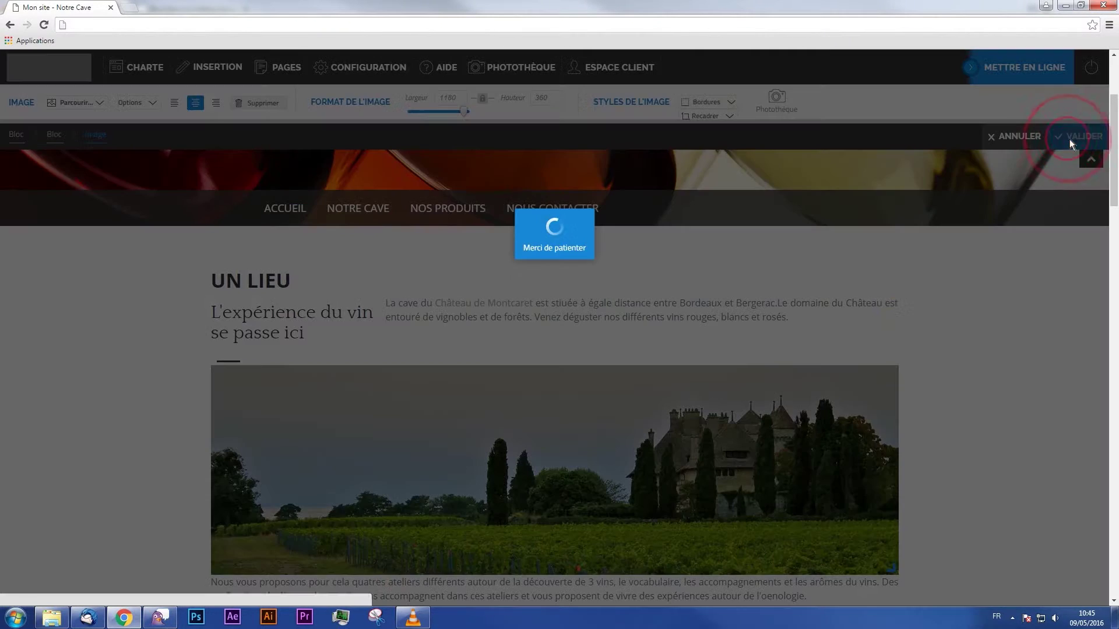
# Step: Validate the château vineyard image's change at the current block level
pyautogui.click(1070, 139)
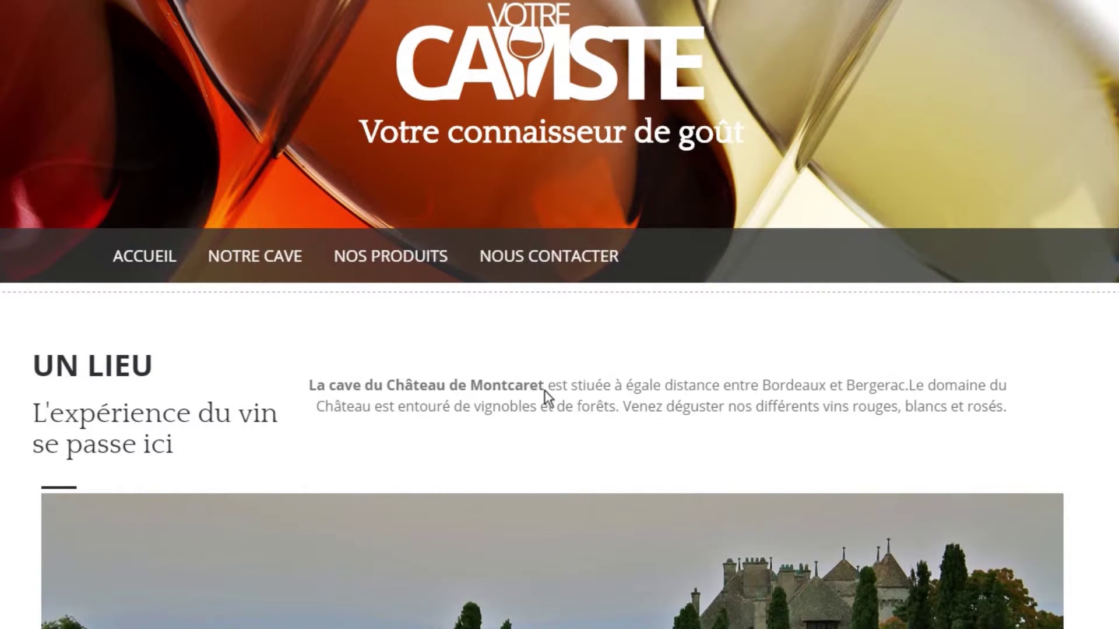
# Step: Link the words "Château de Montcaret" in the introductory paragraph to the copied map URL, opening in a new window, and validate
pyautogui.click(546, 394)
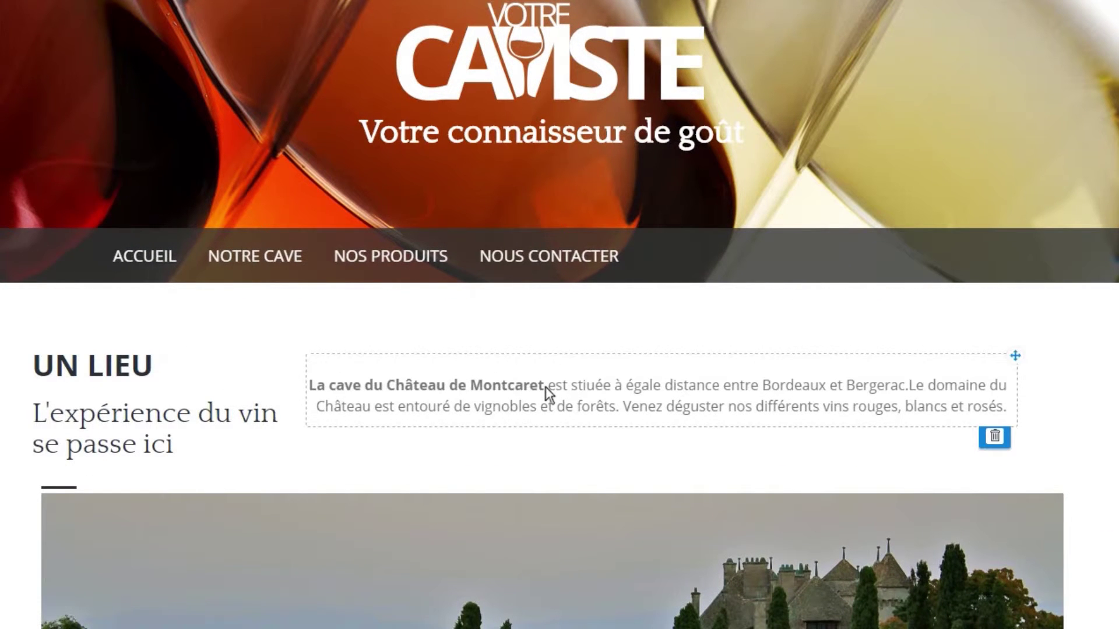
pyautogui.click(545, 387)
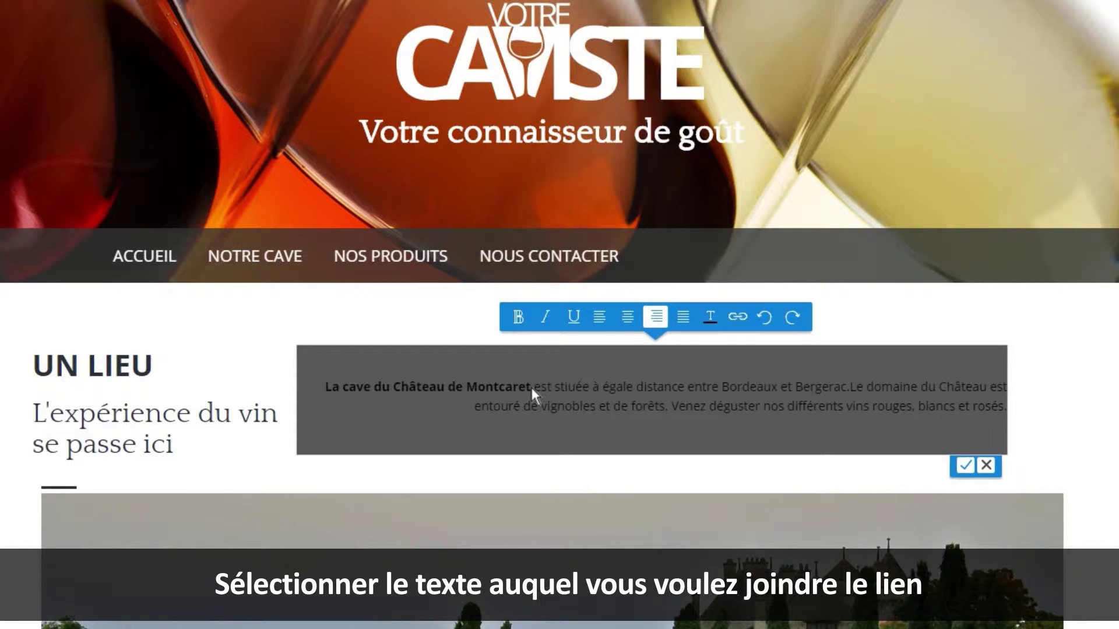
pyautogui.moveTo(402, 391); pyautogui.dragTo(396, 385)
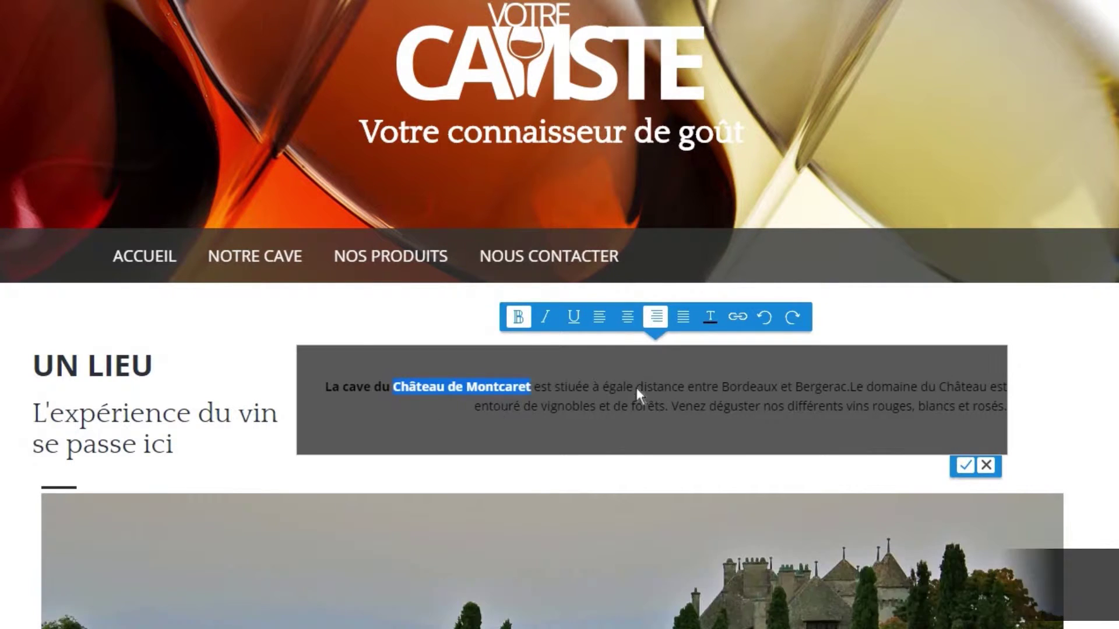
pyautogui.click(739, 319)
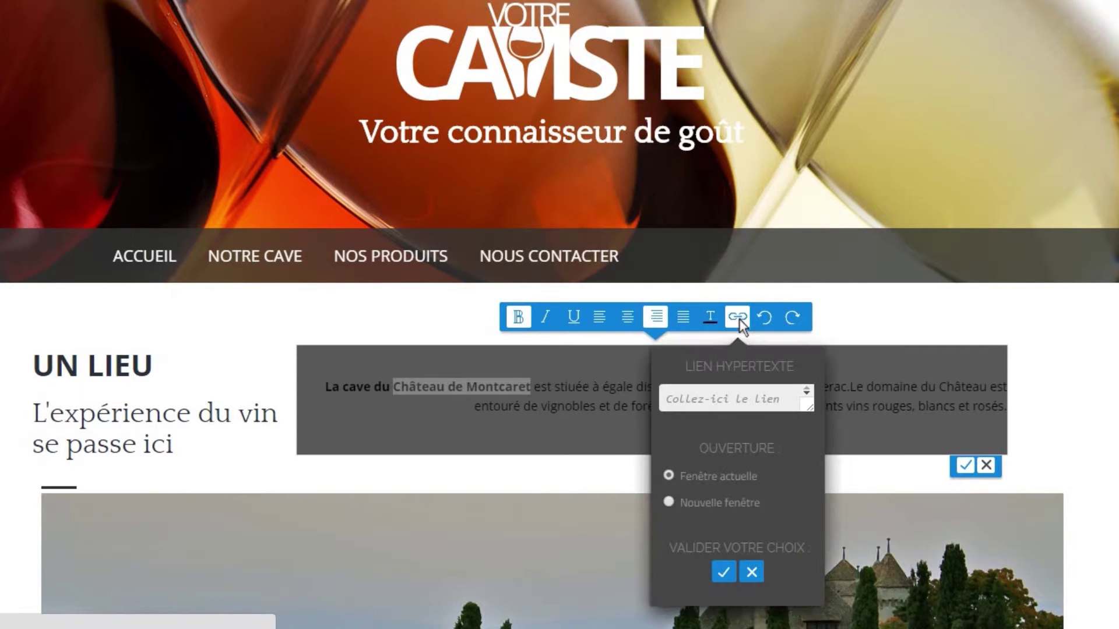
pyautogui.click(706, 396)
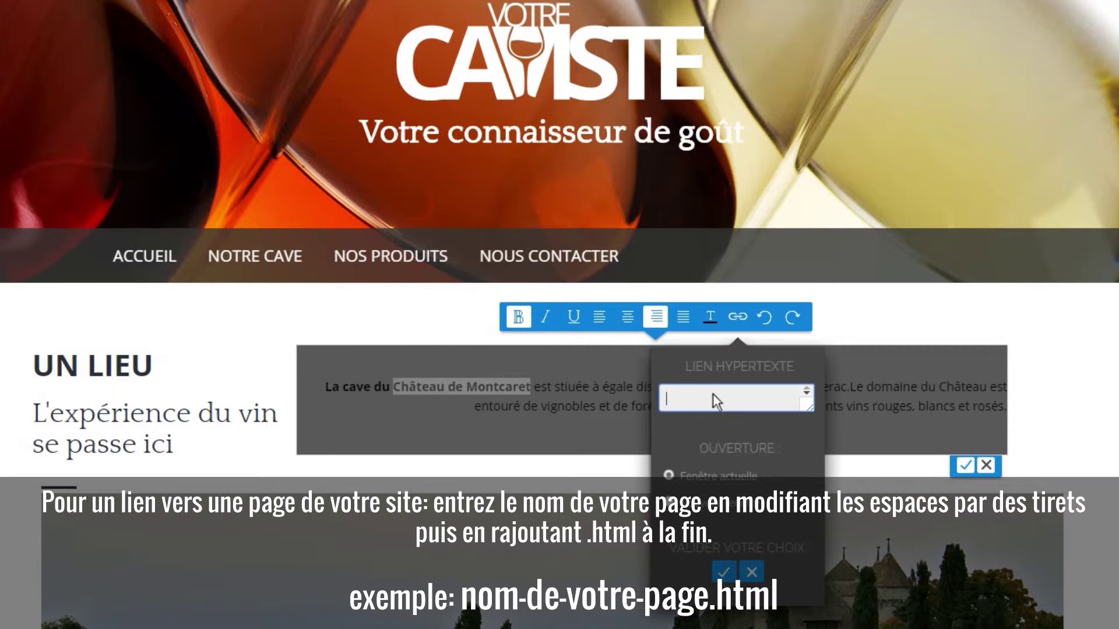
pyautogui.hotkey('ctrl', 'v')
pyautogui.click(671, 515)
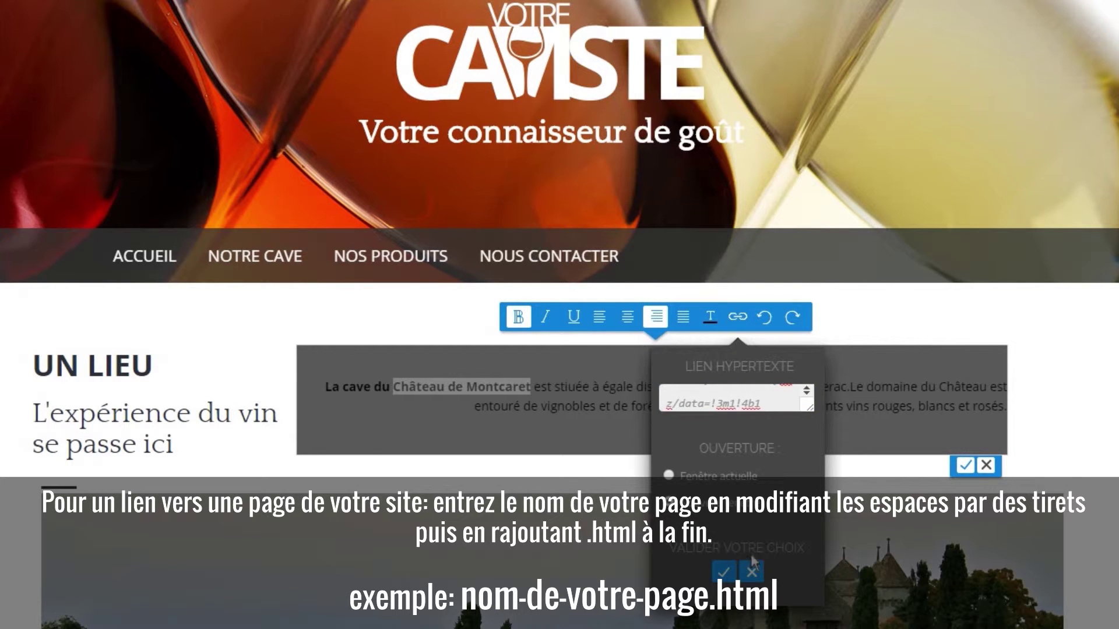
pyautogui.click(721, 574)
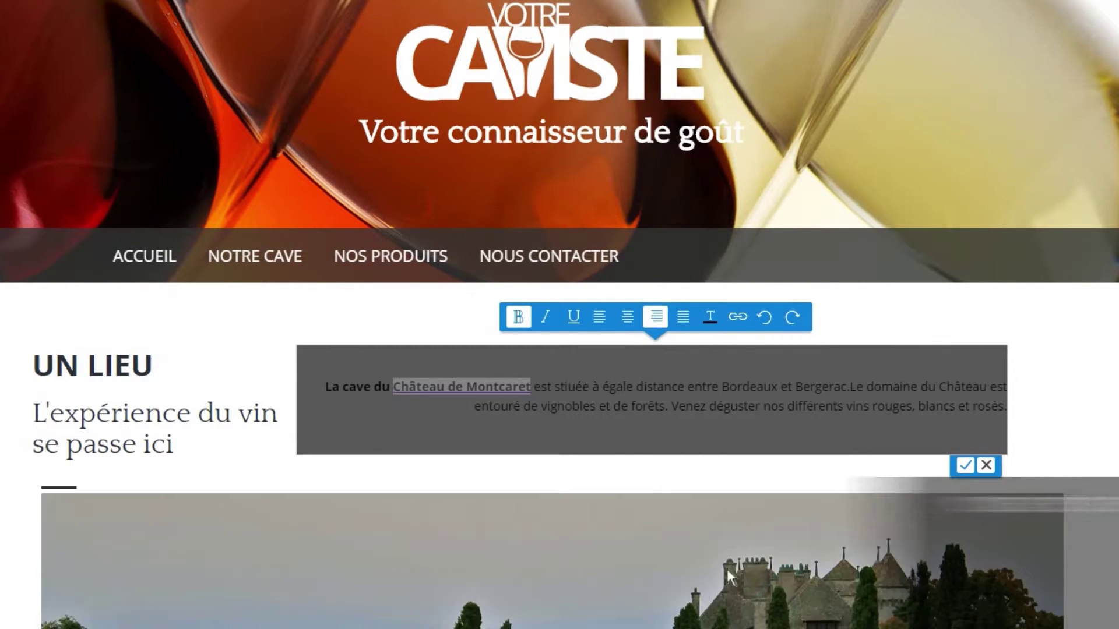
pyautogui.click(963, 465)
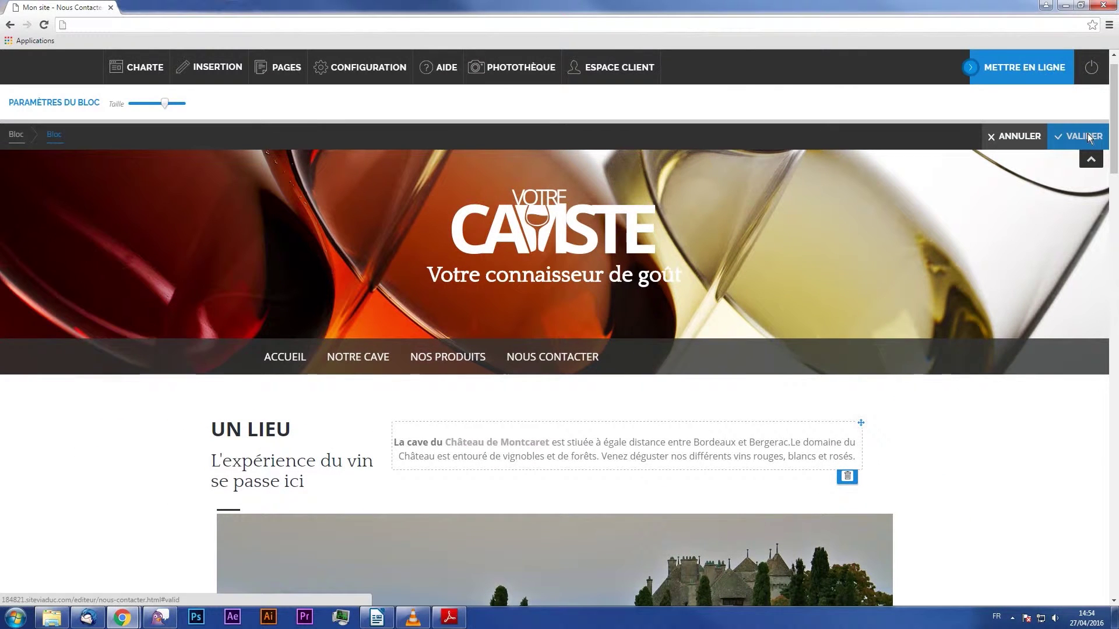
pyautogui.click(1090, 136)
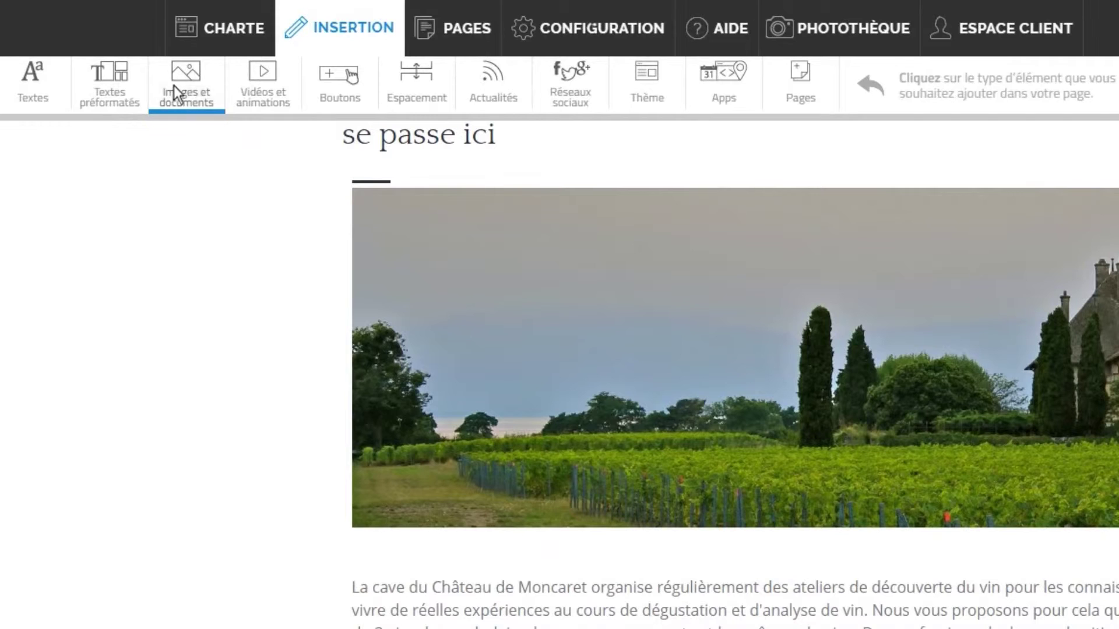
# Step: Insert a downloadable file element below the workshops paragraph
pyautogui.click(111, 101)
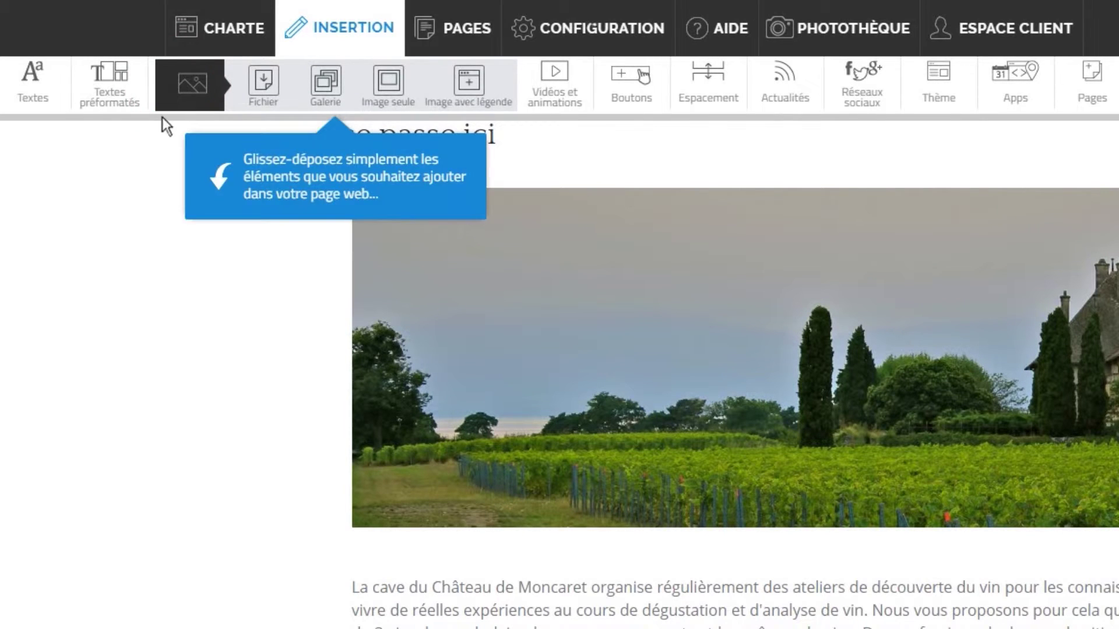
pyautogui.moveTo(266, 85)
pyautogui.moveTo(261, 77); pyautogui.dragTo(518, 511)
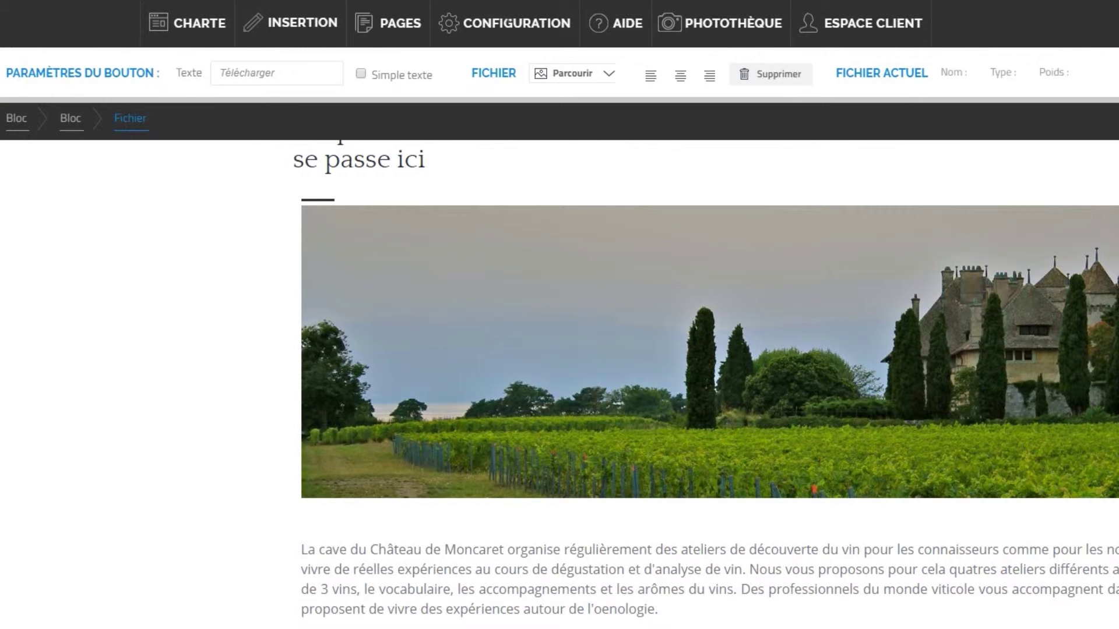
pyautogui.click(309, 74)
pyautogui.write('Catalogue')
pyautogui.click(589, 75)
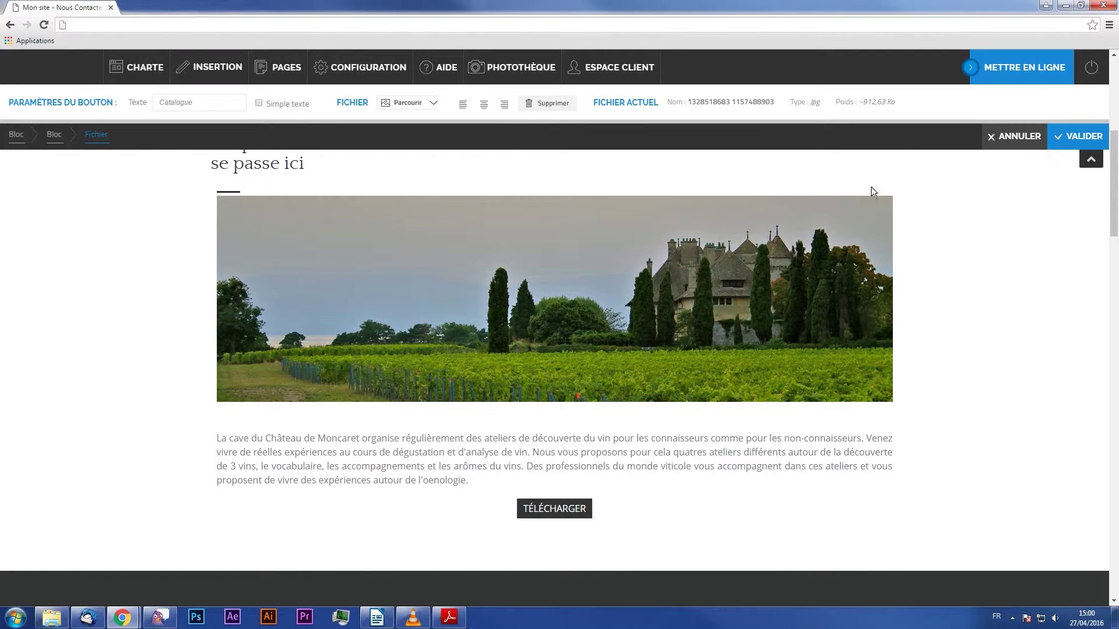
pyautogui.click(1060, 139)
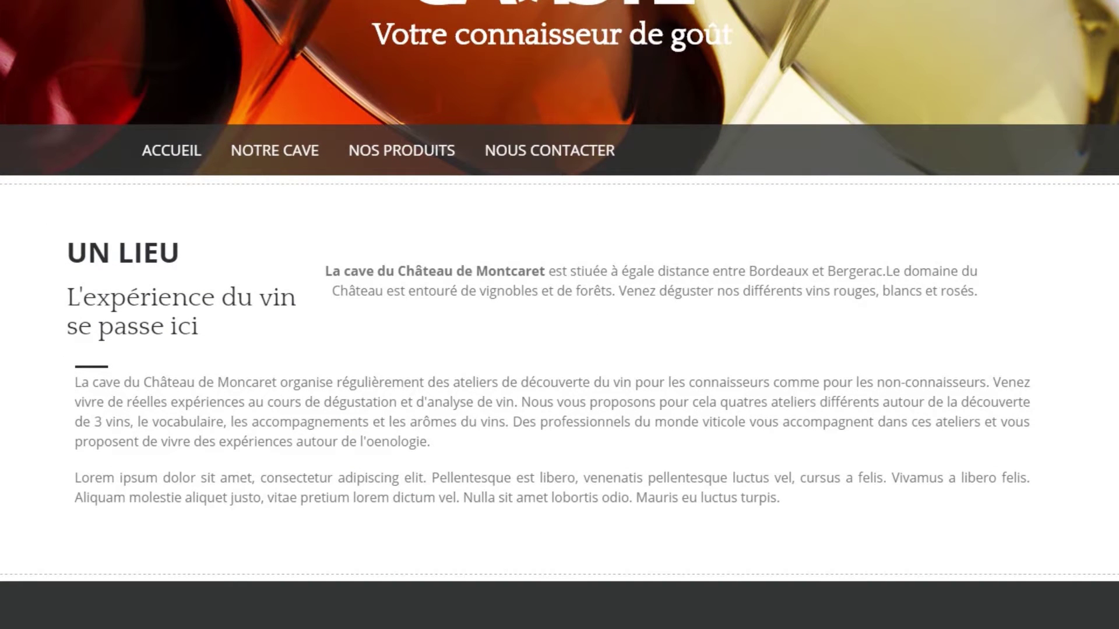
# Step: Delete the "Lorem ipsum" paragraph below the workshops paragraph and confirm the deletion
pyautogui.click(868, 482)
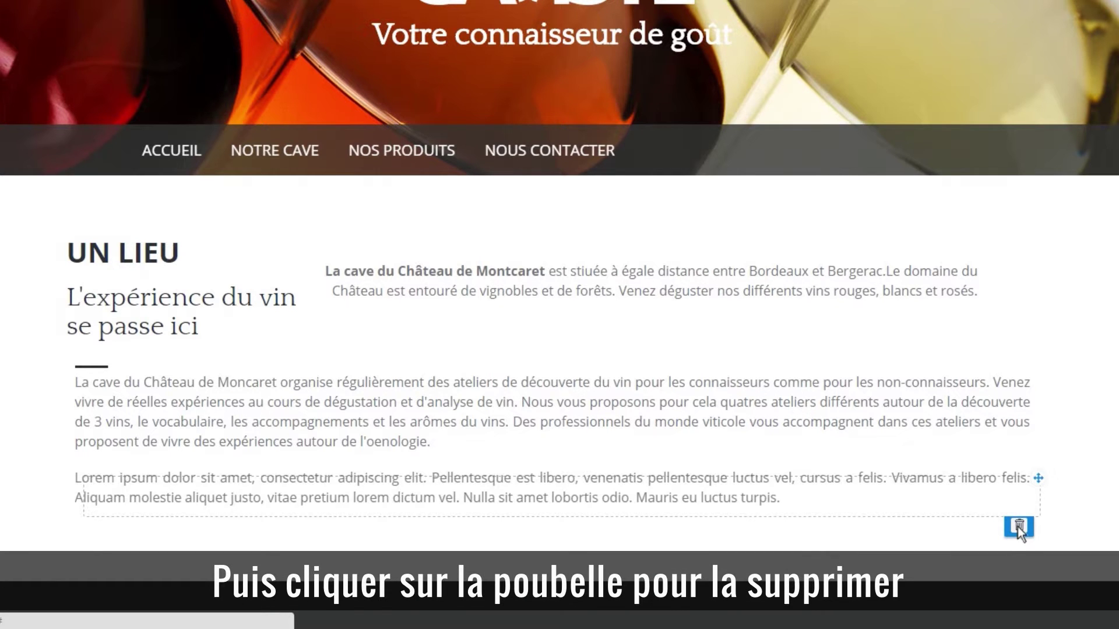
pyautogui.click(1018, 527)
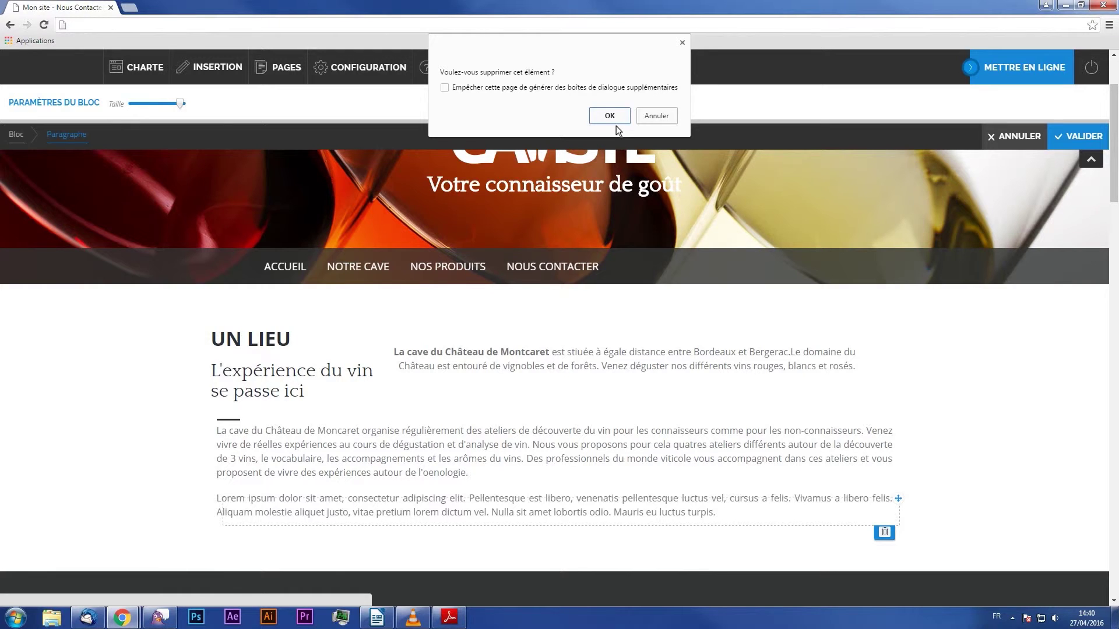
pyautogui.click(611, 116)
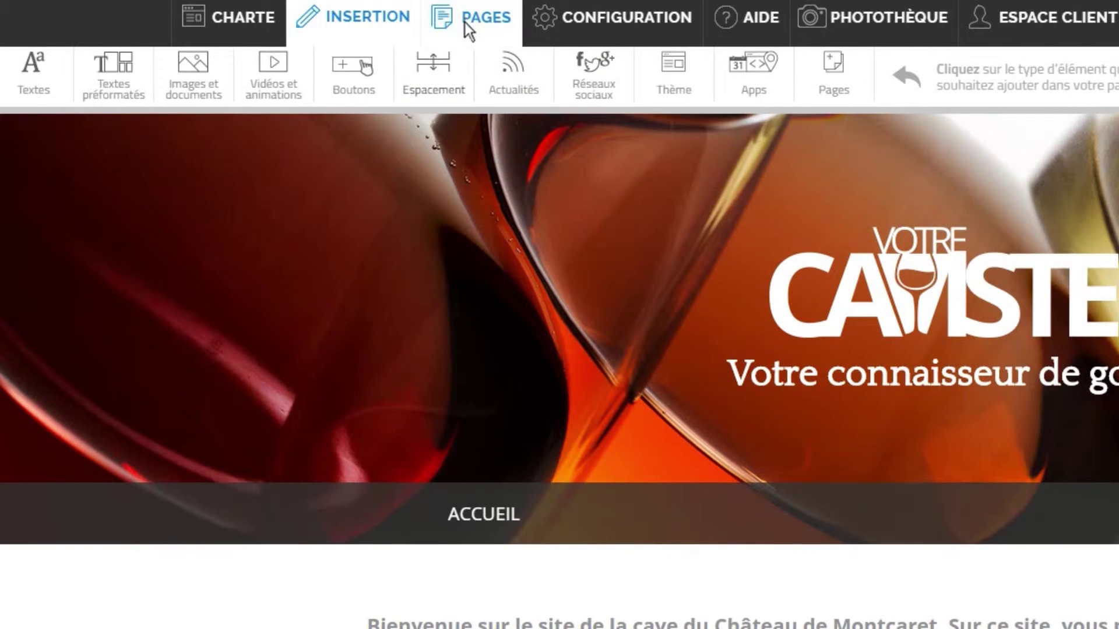
# Step: Add a page named "Notre cave" with a new layout "Cave" duplicated from "Modèle page interne 1", and validate it
pyautogui.click(274, 62)
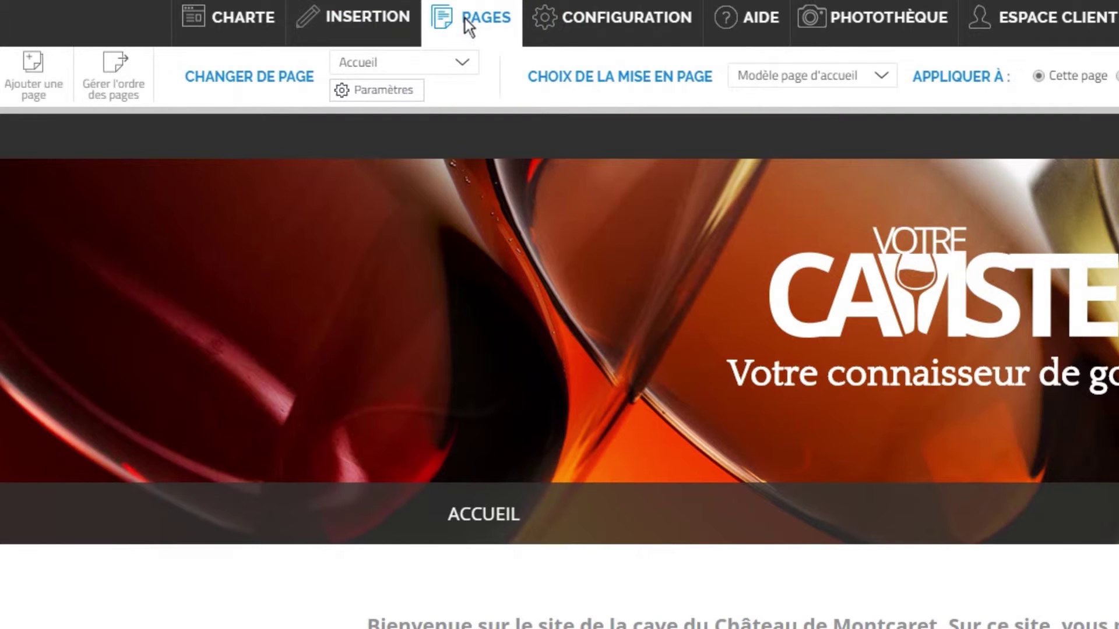
pyautogui.click(14, 79)
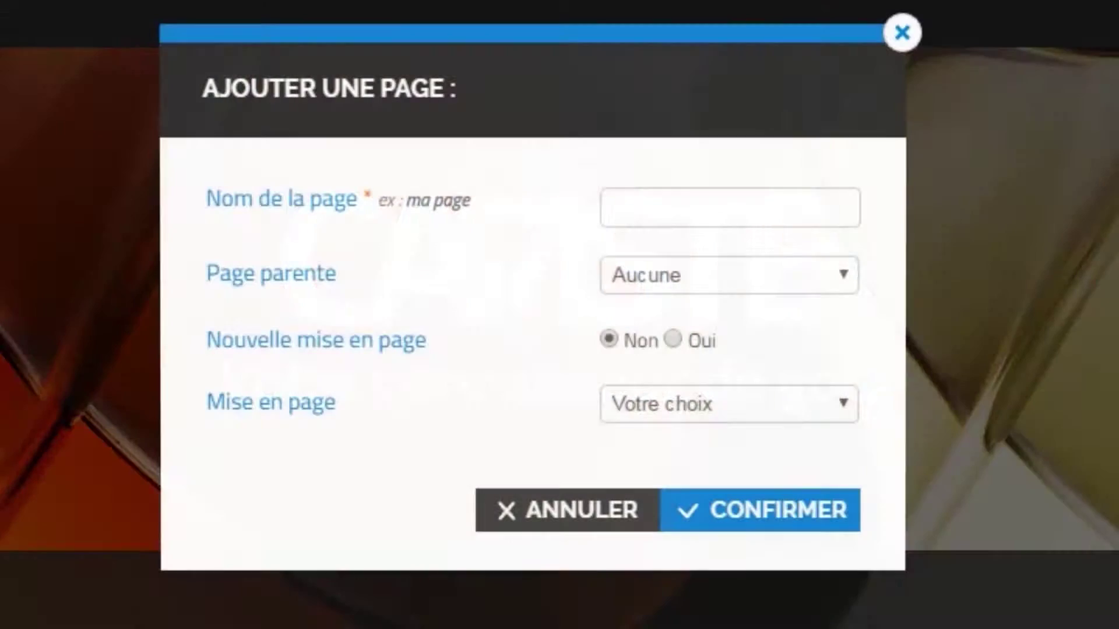
pyautogui.click(633, 216)
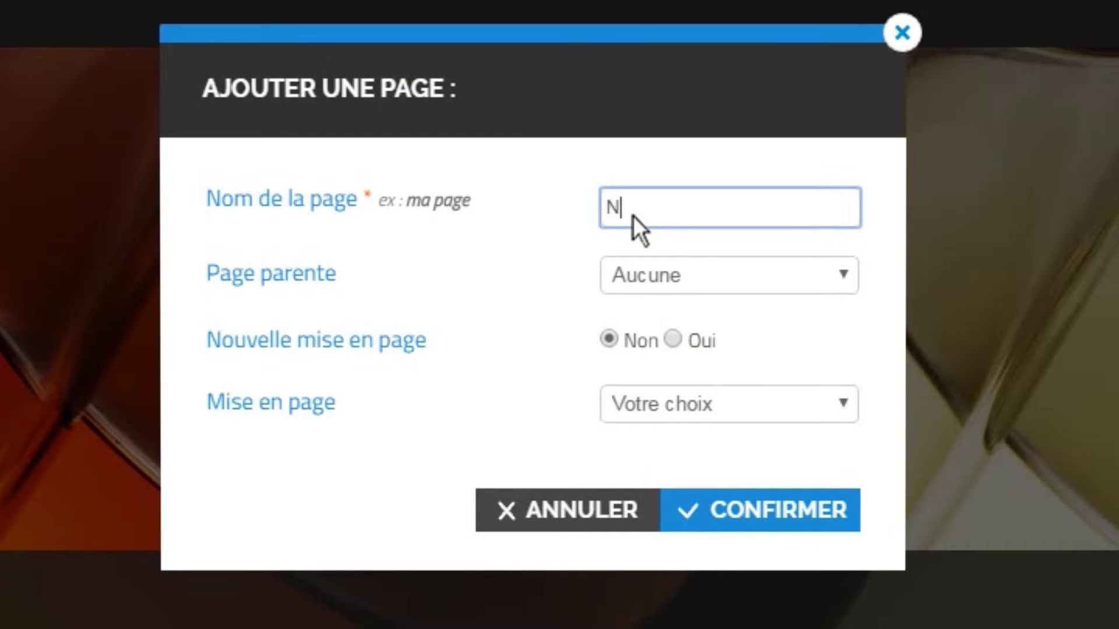
pyautogui.write('Notre cave')
pyautogui.click(700, 341)
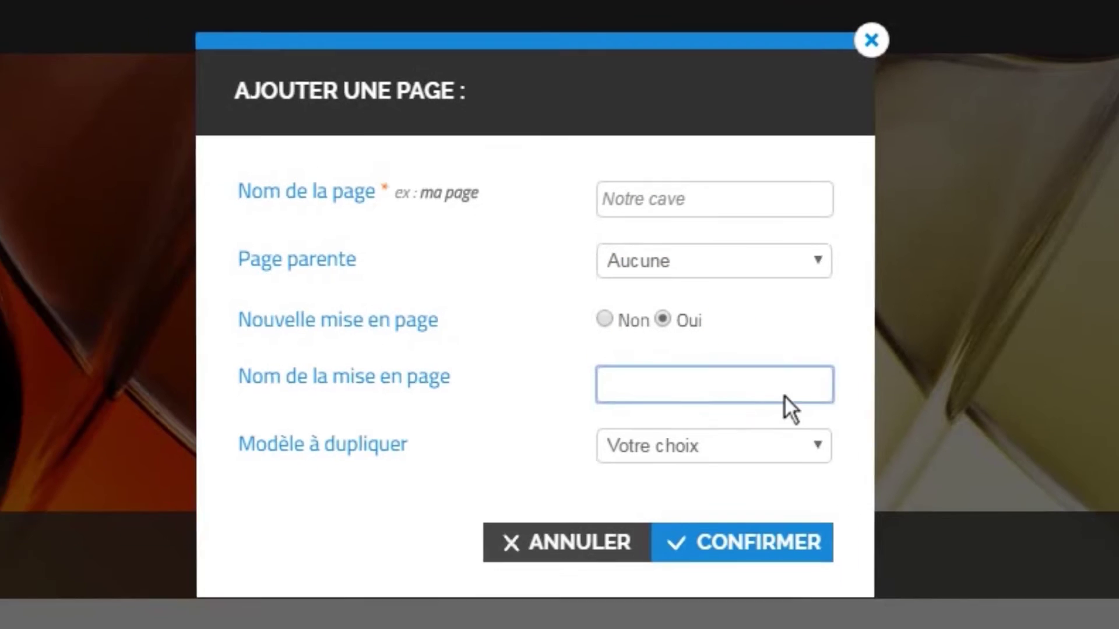
pyautogui.write('Cave')
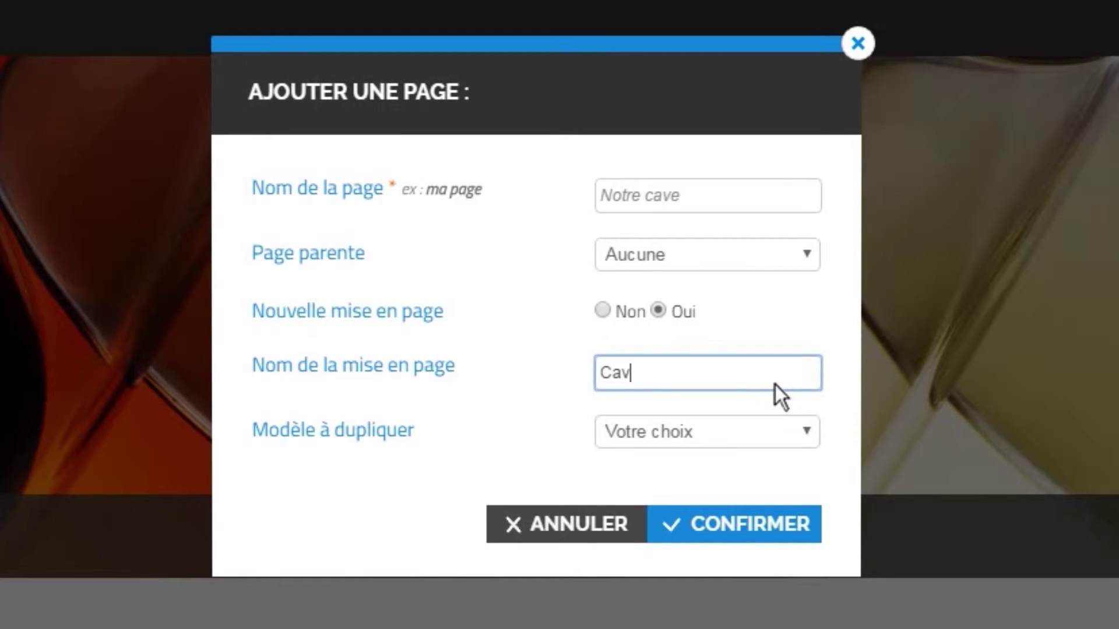
pyautogui.click(774, 432)
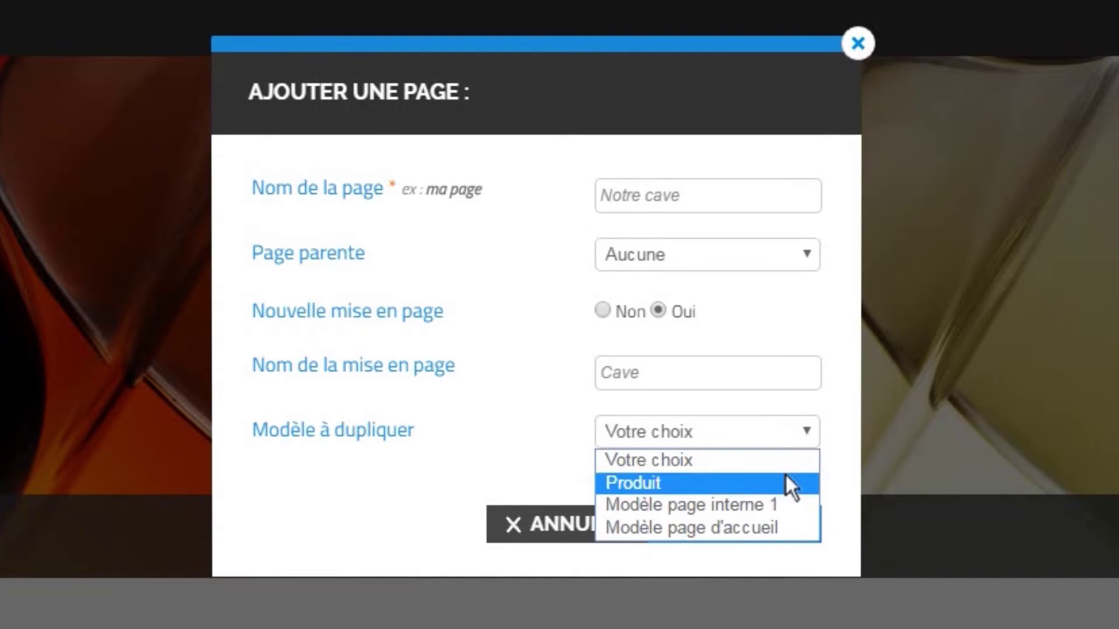
pyautogui.click(779, 506)
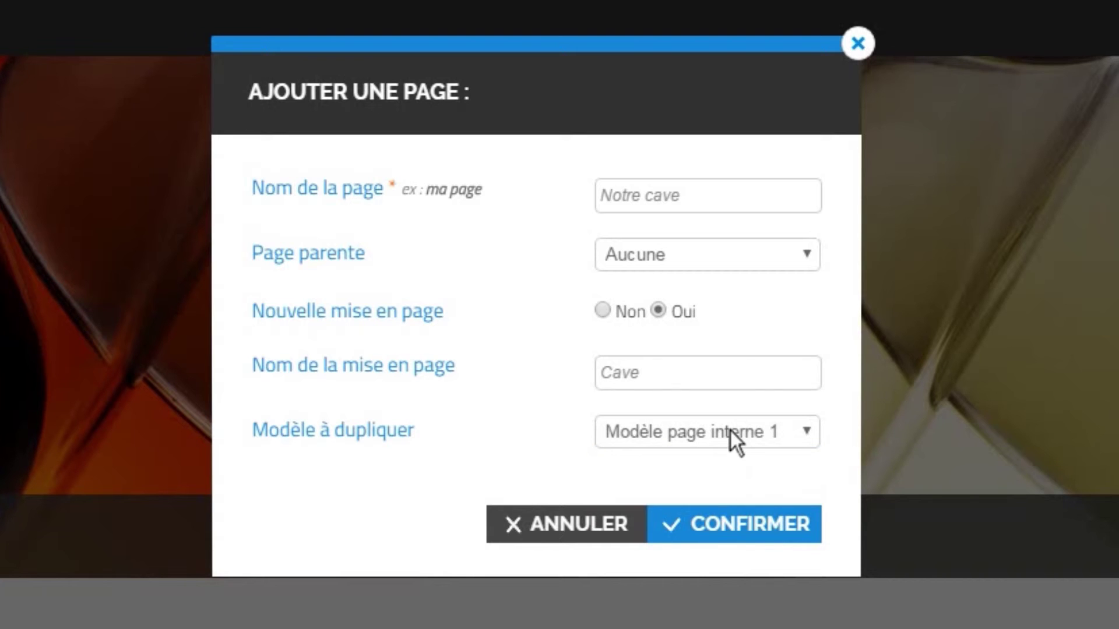
pyautogui.click(665, 521)
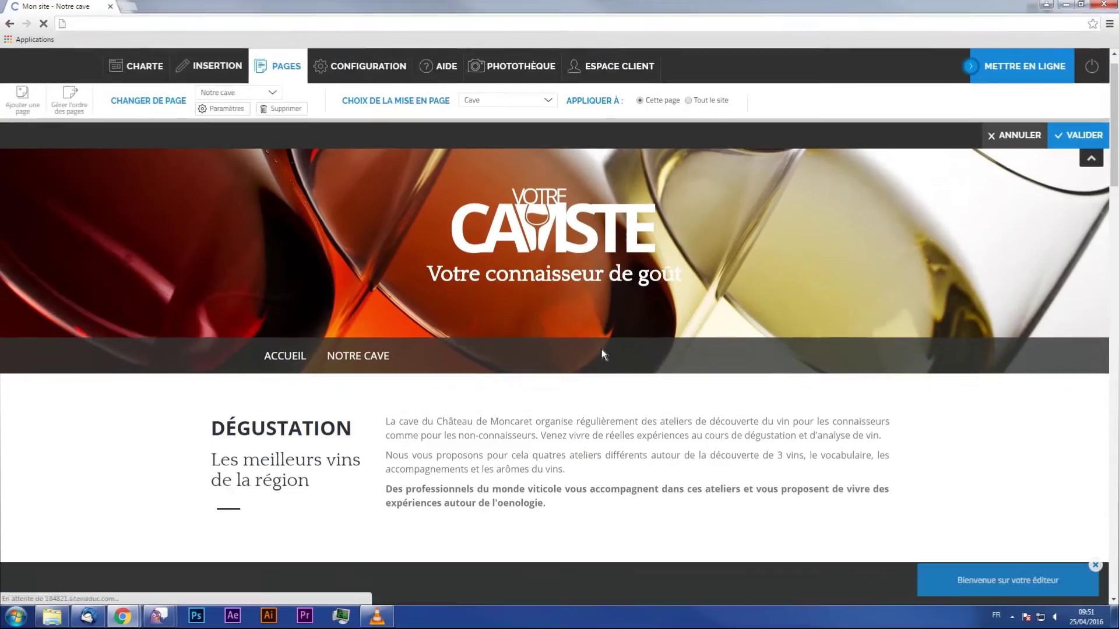
pyautogui.click(1066, 134)
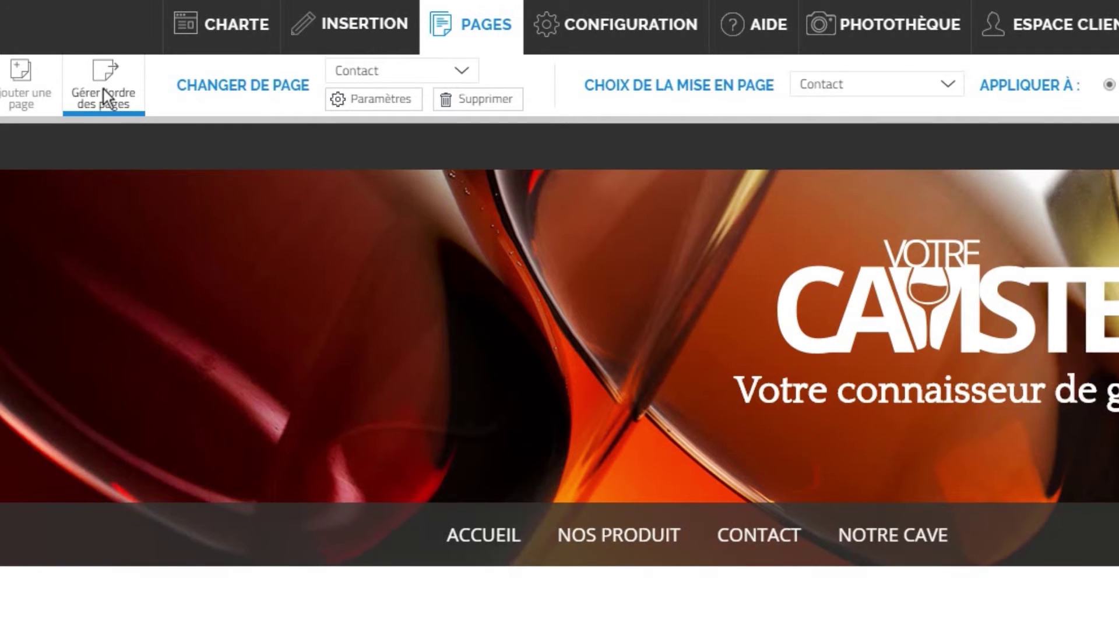
# Step: Reorder the site's pages so that "Notre cave" comes directly after "Accueil", and validate the order
pyautogui.click(107, 98)
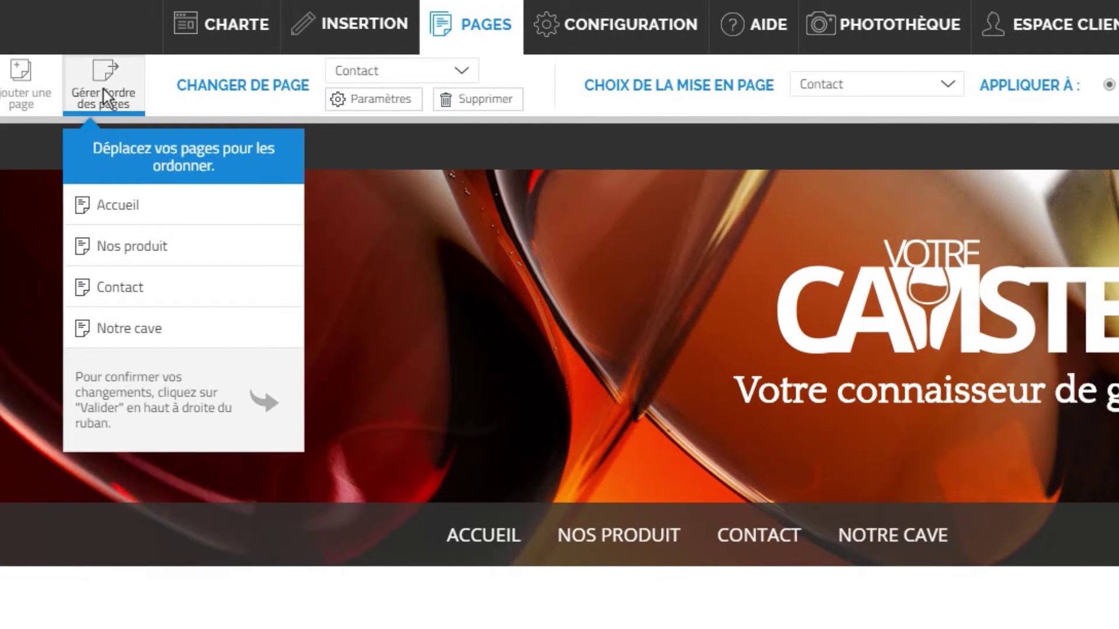
pyautogui.moveTo(93, 297); pyautogui.dragTo(119, 243)
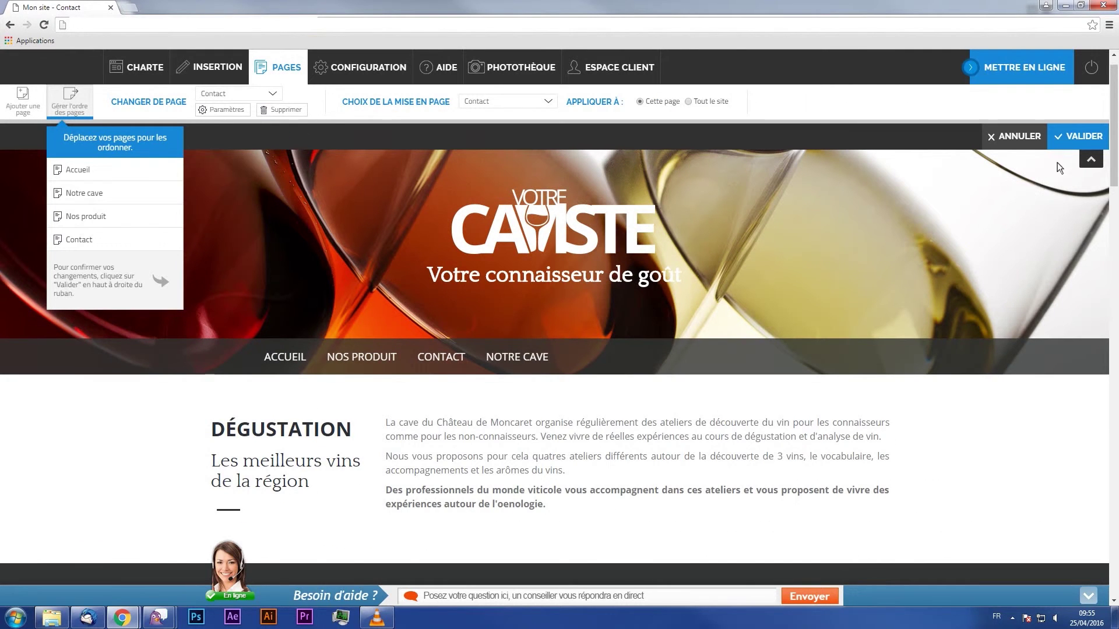
pyautogui.click(1073, 137)
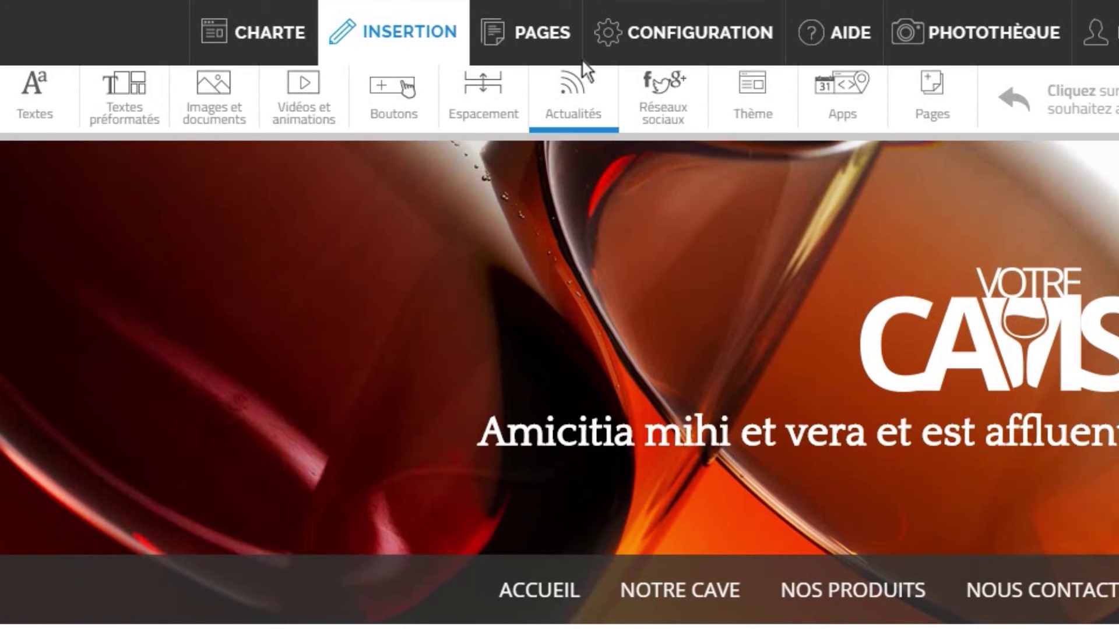
# Step: Switch from the "Accueil" page to the "Nos produits" page
pyautogui.click(565, 39)
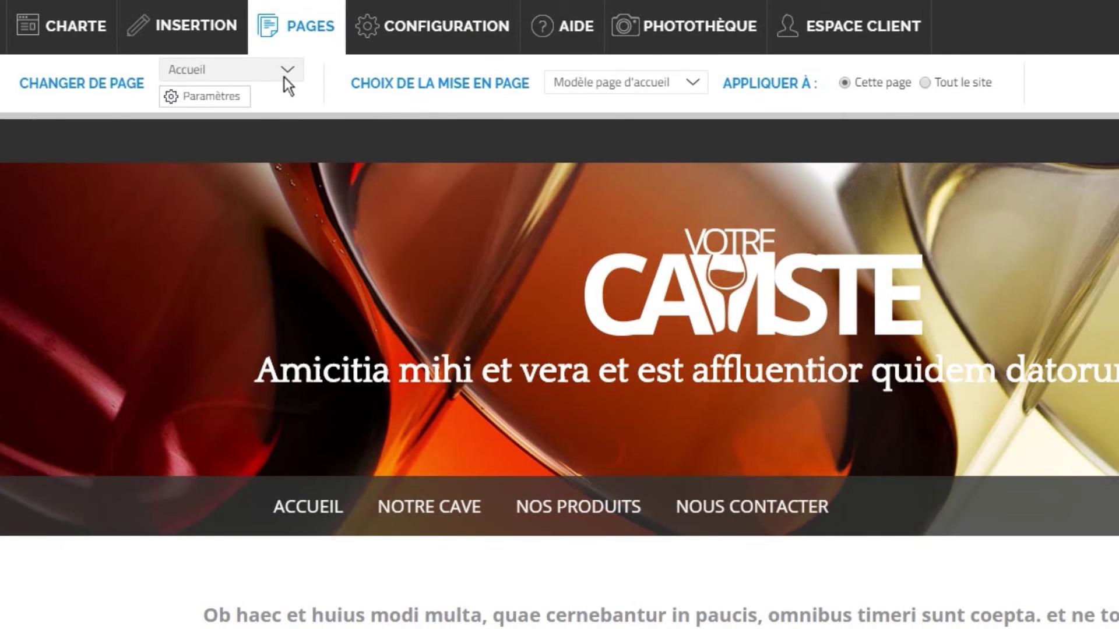
pyautogui.click(285, 77)
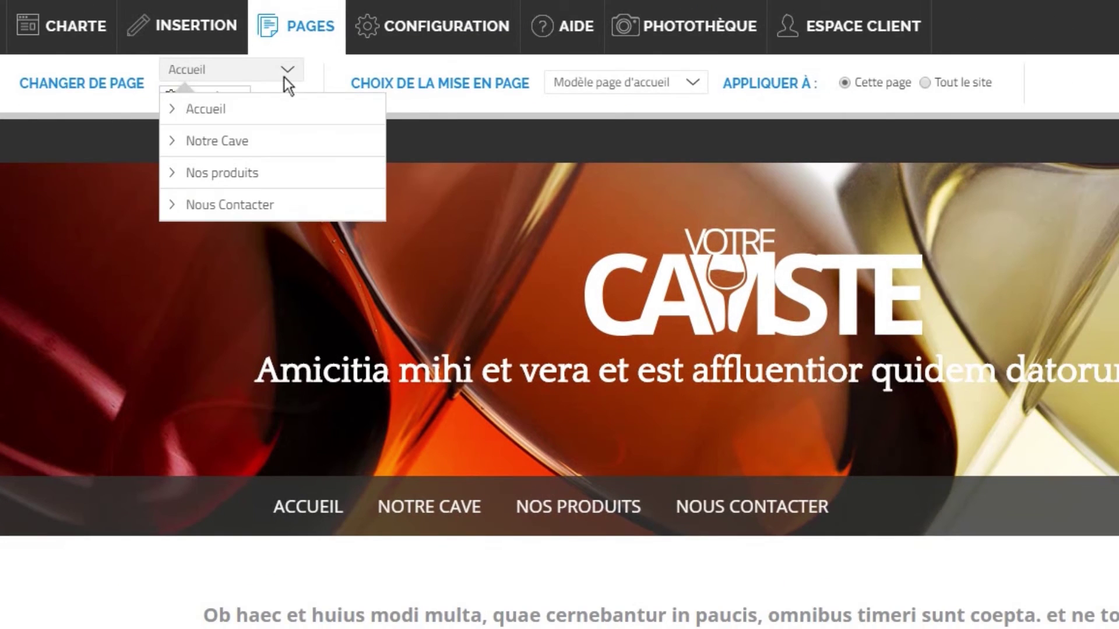
pyautogui.click(274, 175)
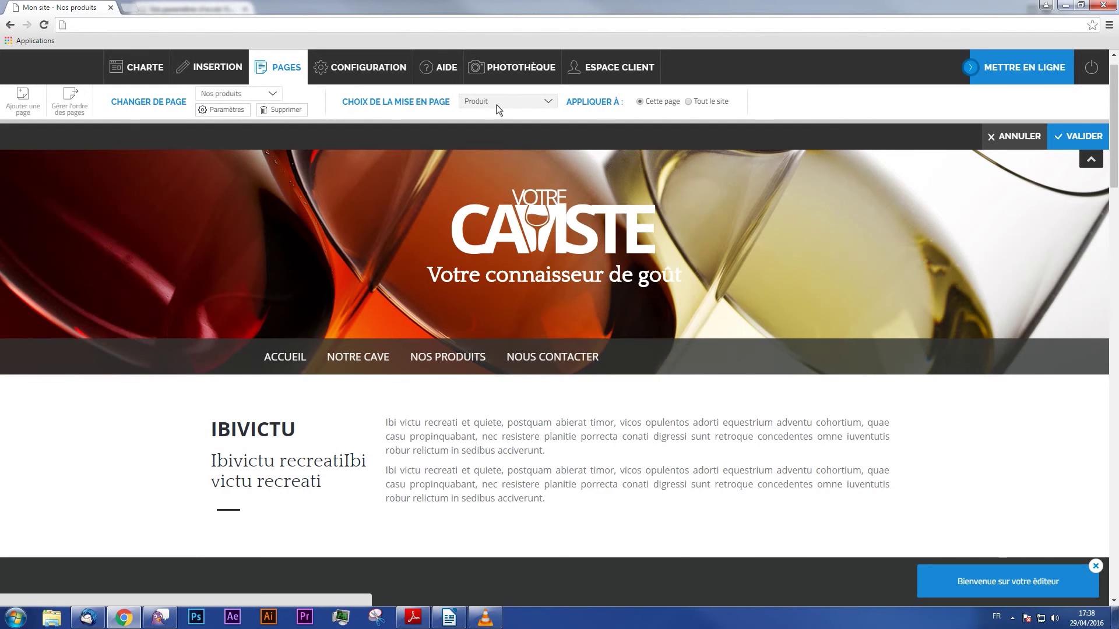
# Step: Choose a layout for the current page only and validate the choice
pyautogui.click(496, 105)
pyautogui.click(518, 129)
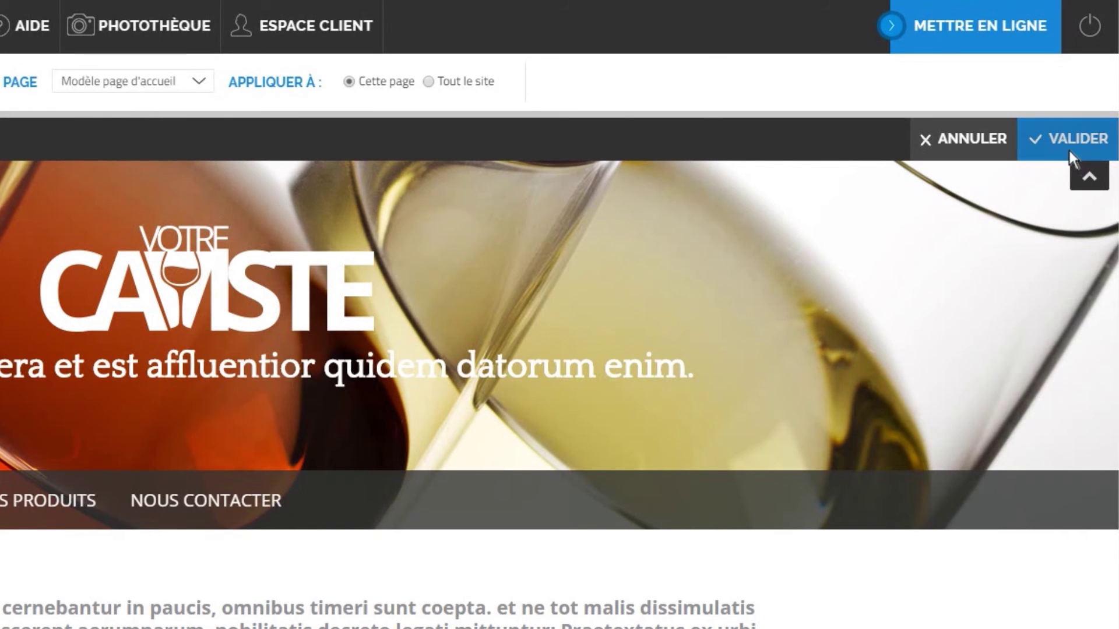
pyautogui.click(1053, 142)
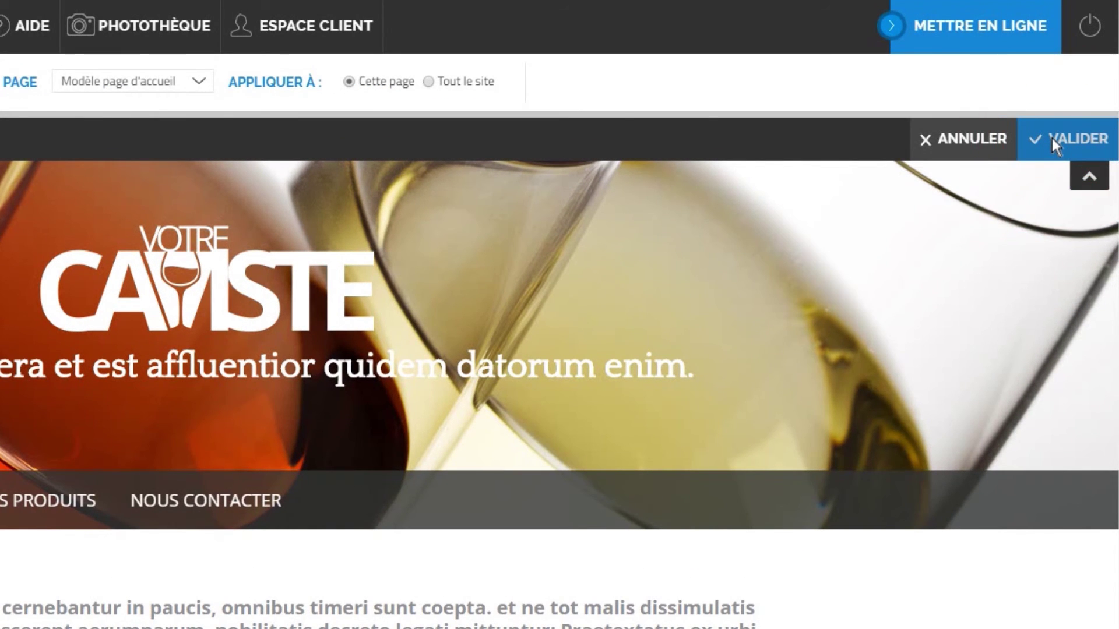